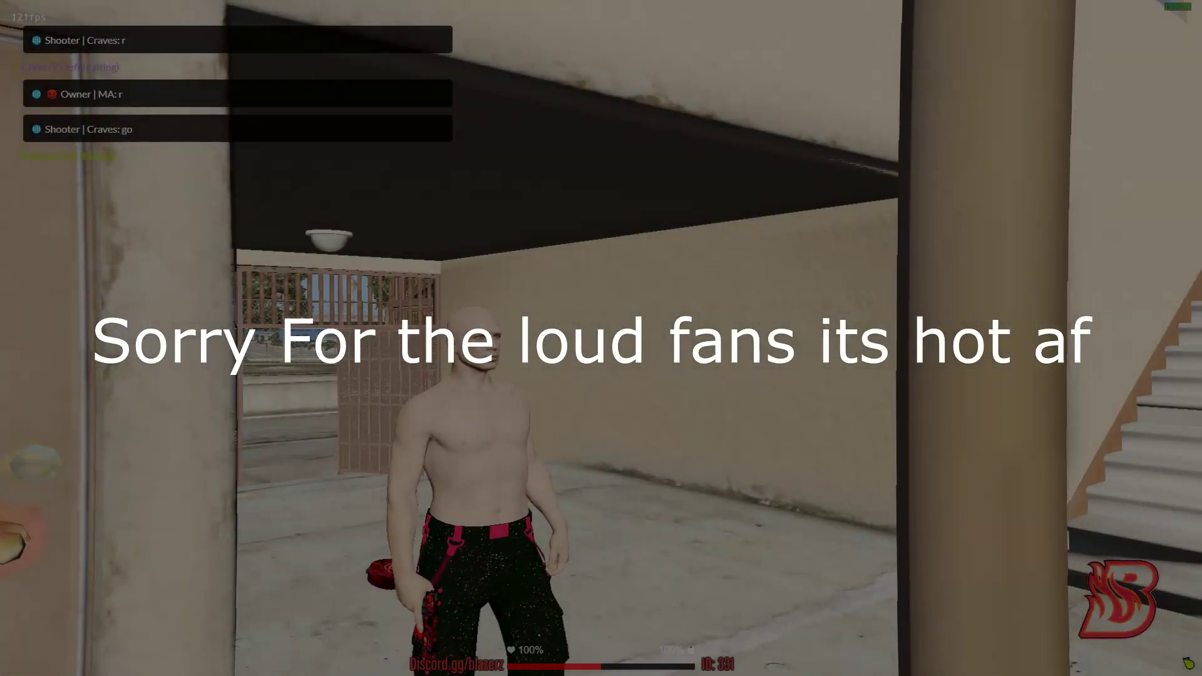
Move the character back and forth, then run and roll out through the gate
key(w)
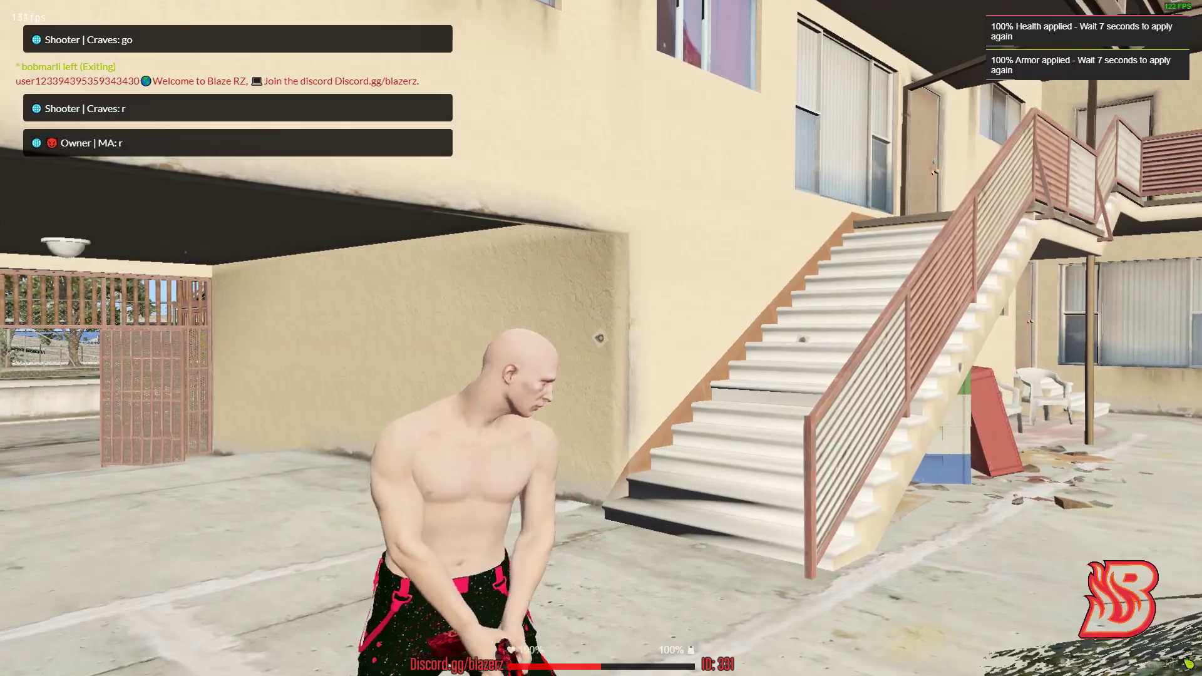
key(w)
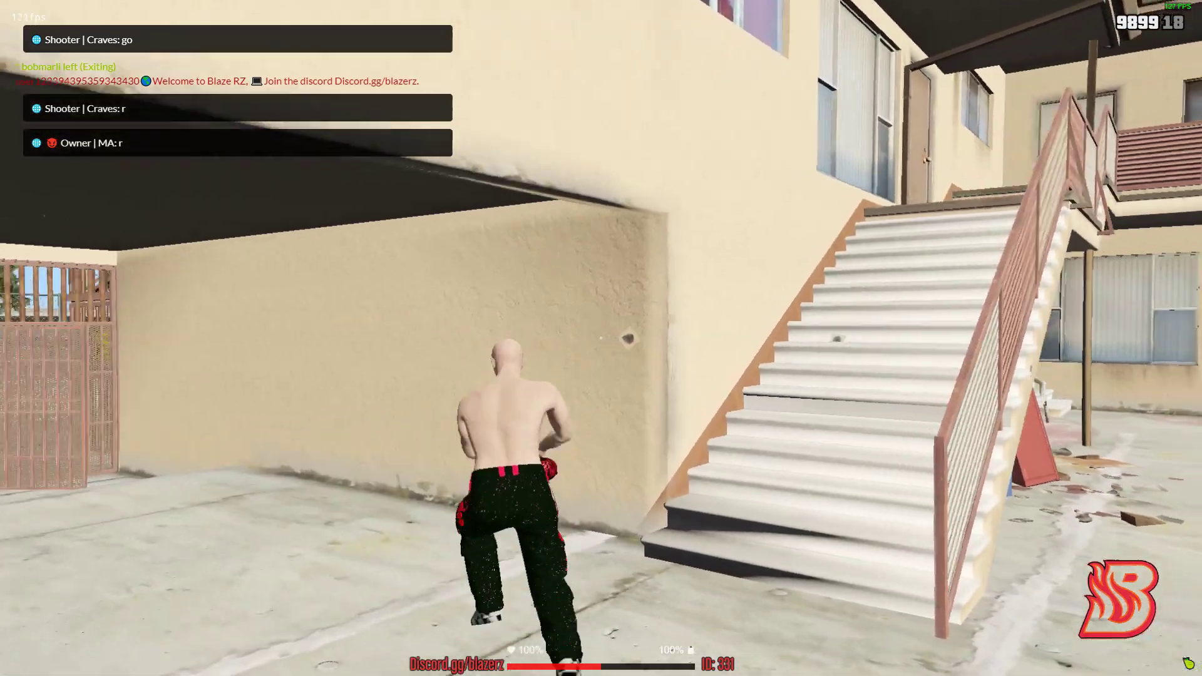
key(s)
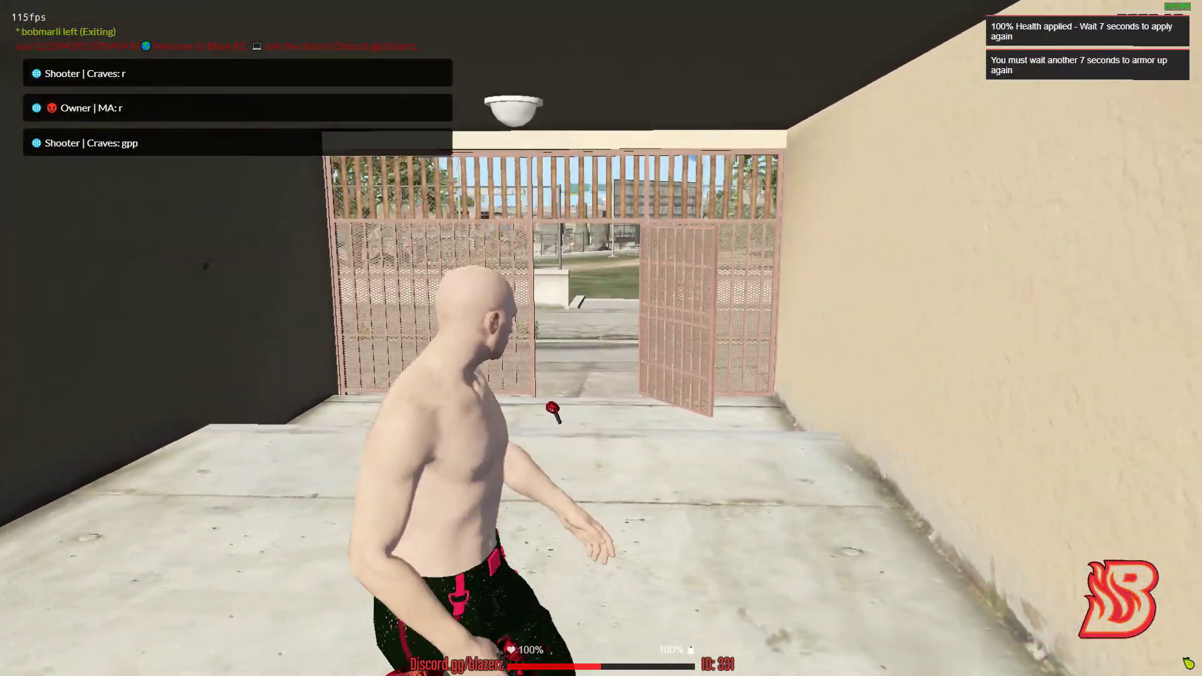
key(F8)
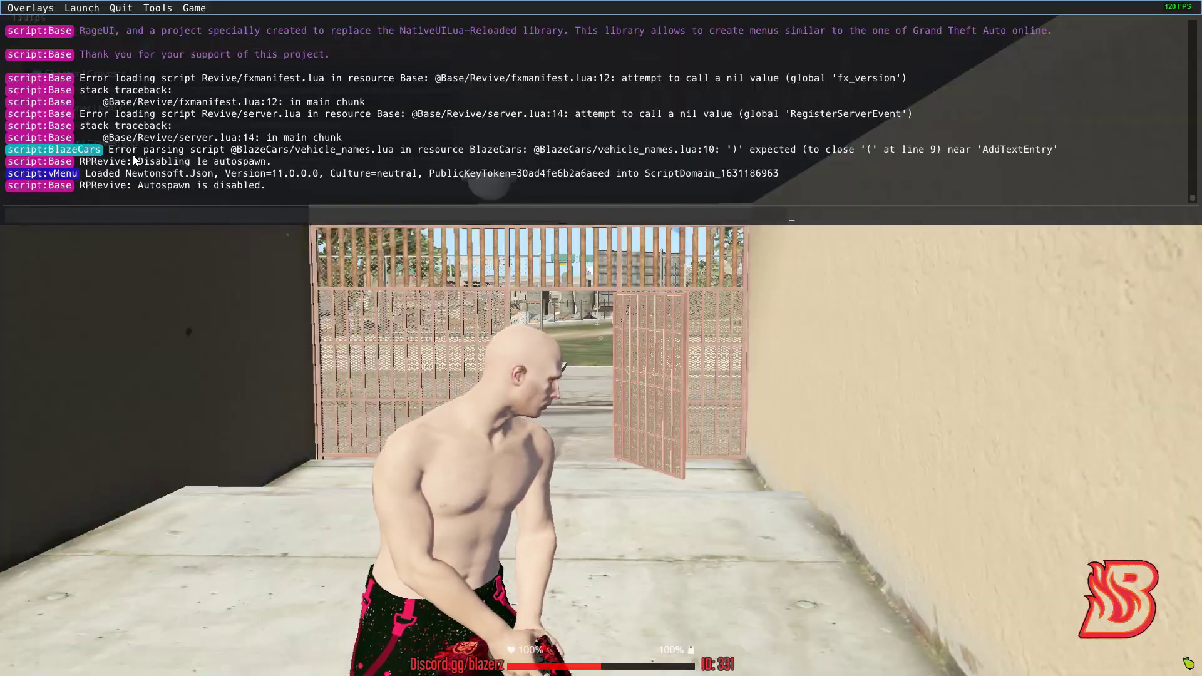
key(F8)
key(w)
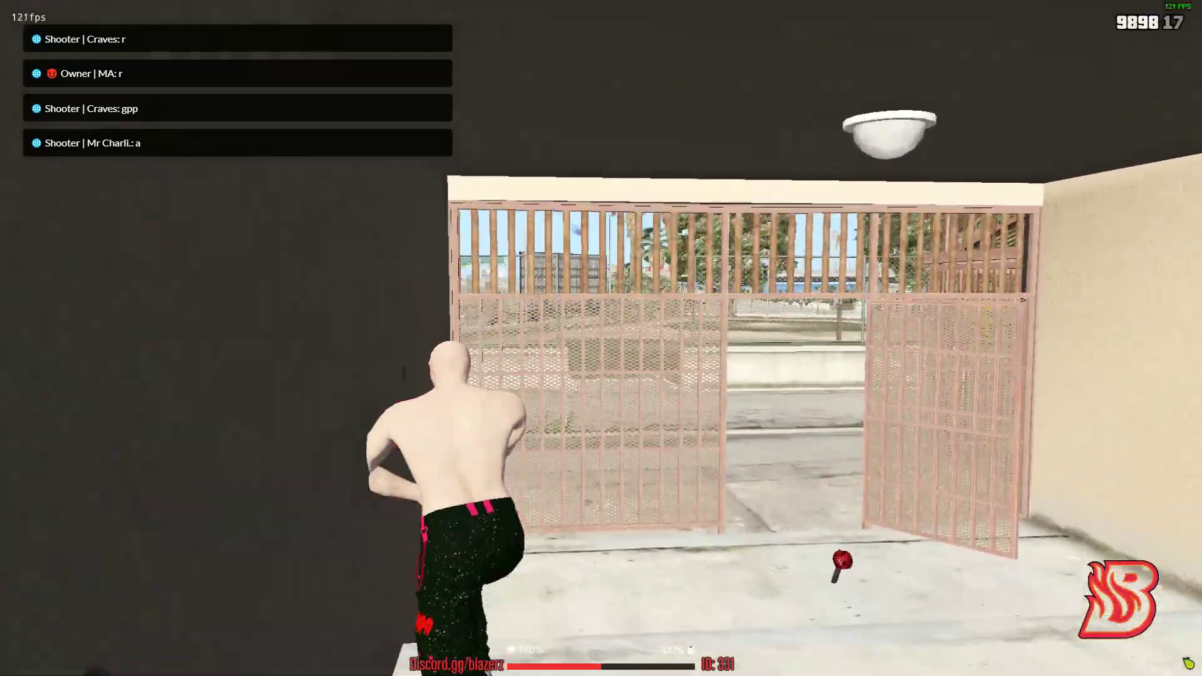
key(r)
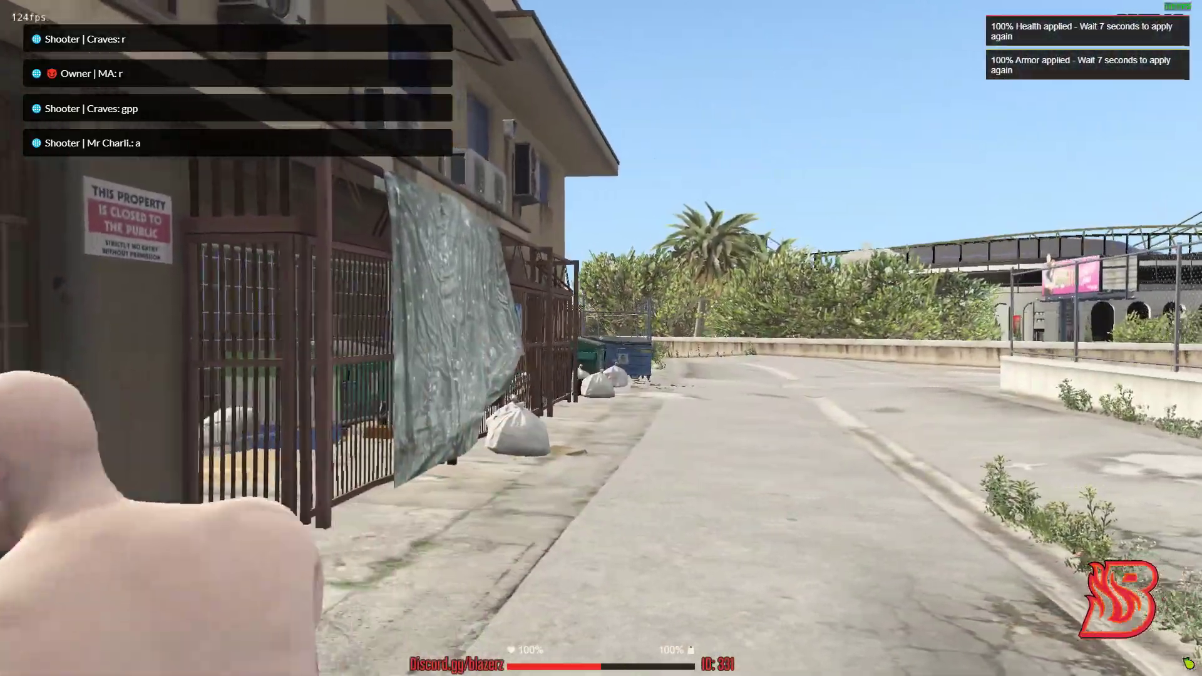
key(space)
key(w)
key(w)
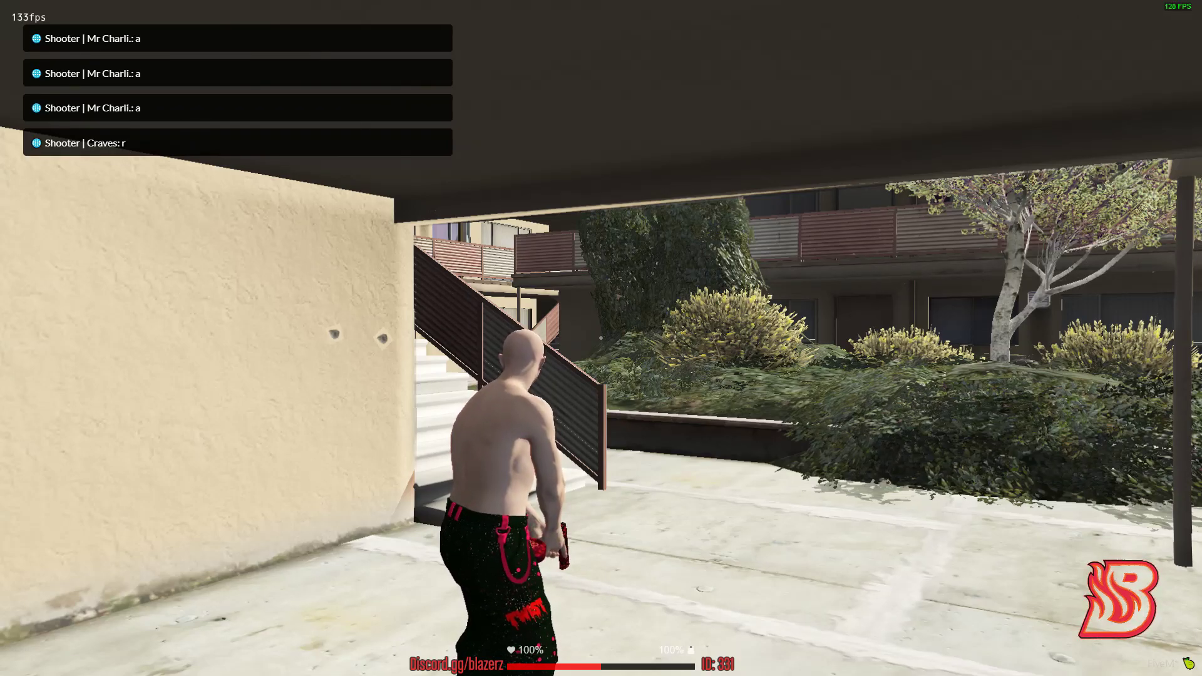
Aim and fire the pistol while running past the tree toward the crates
right_click(601, 339)
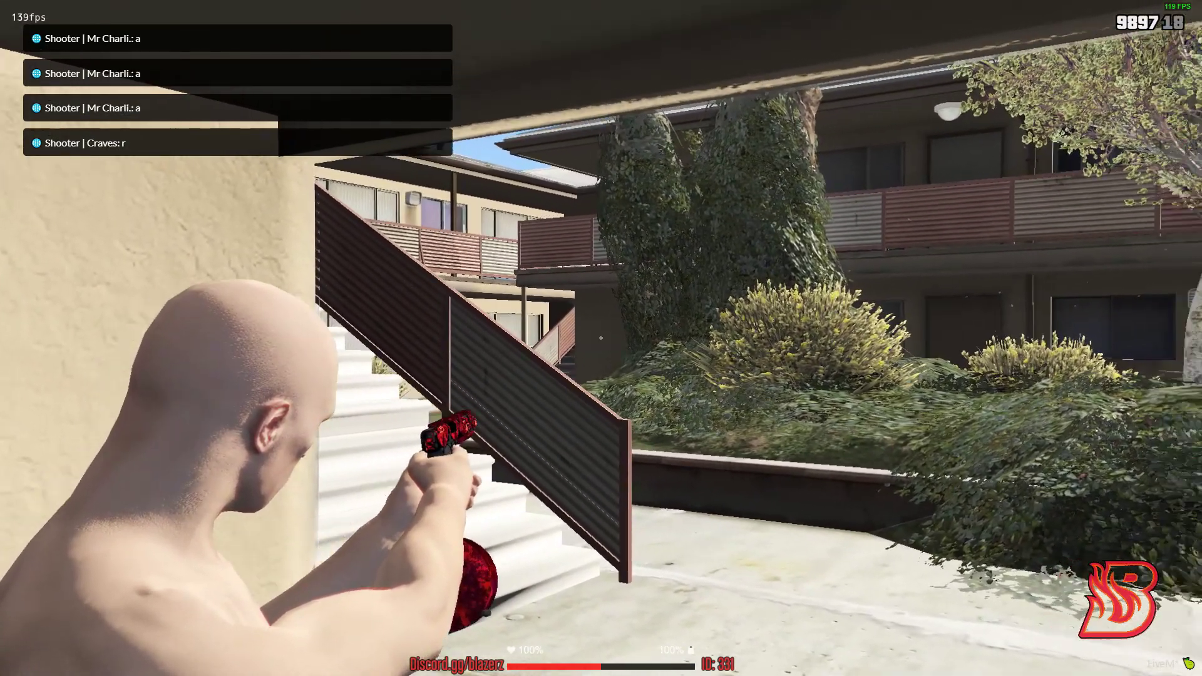
click(601, 339)
key(d)
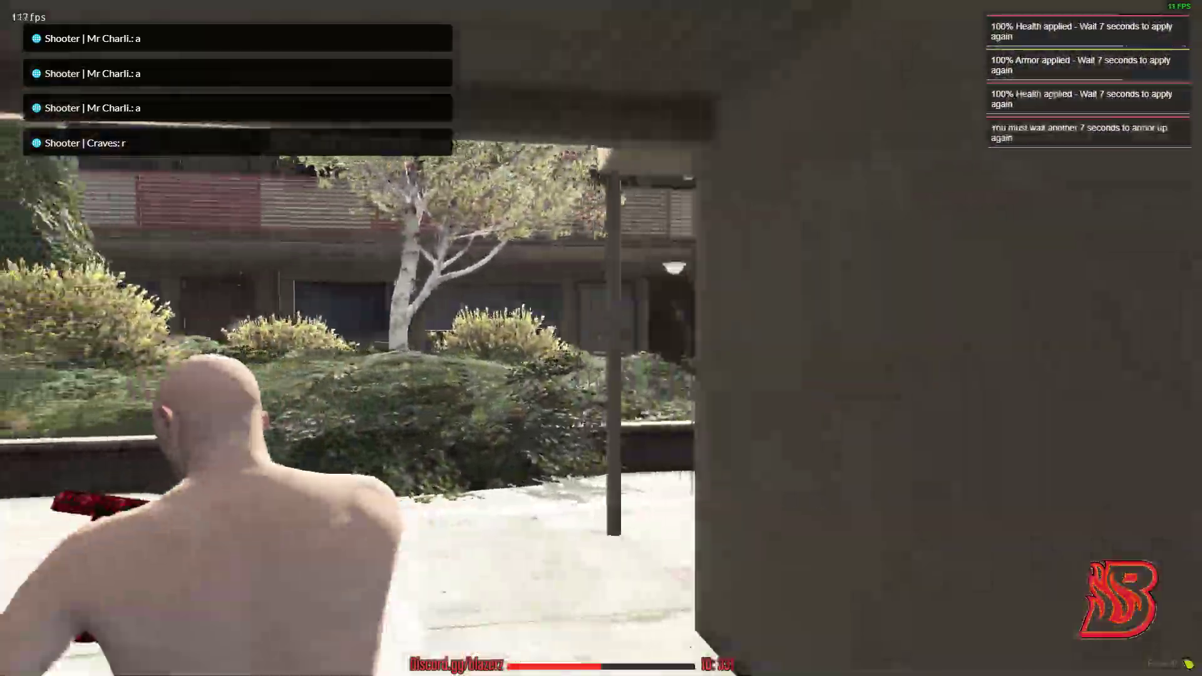
key(a)
key(w)
right_click(601, 338)
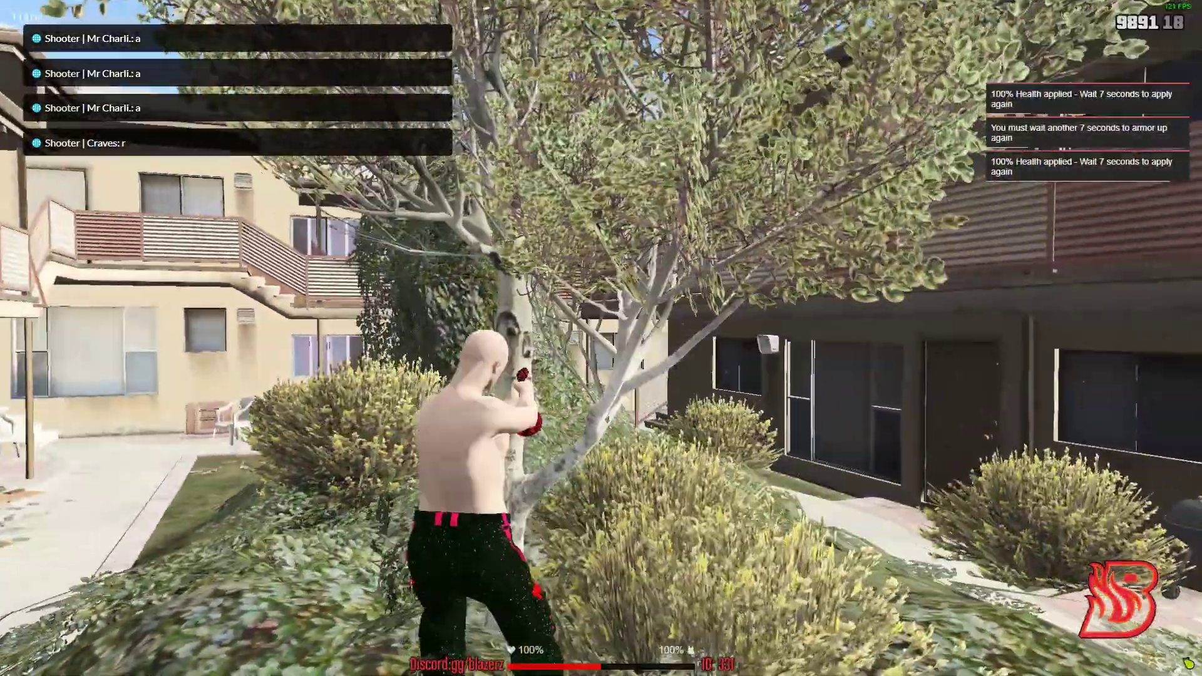
key(w)
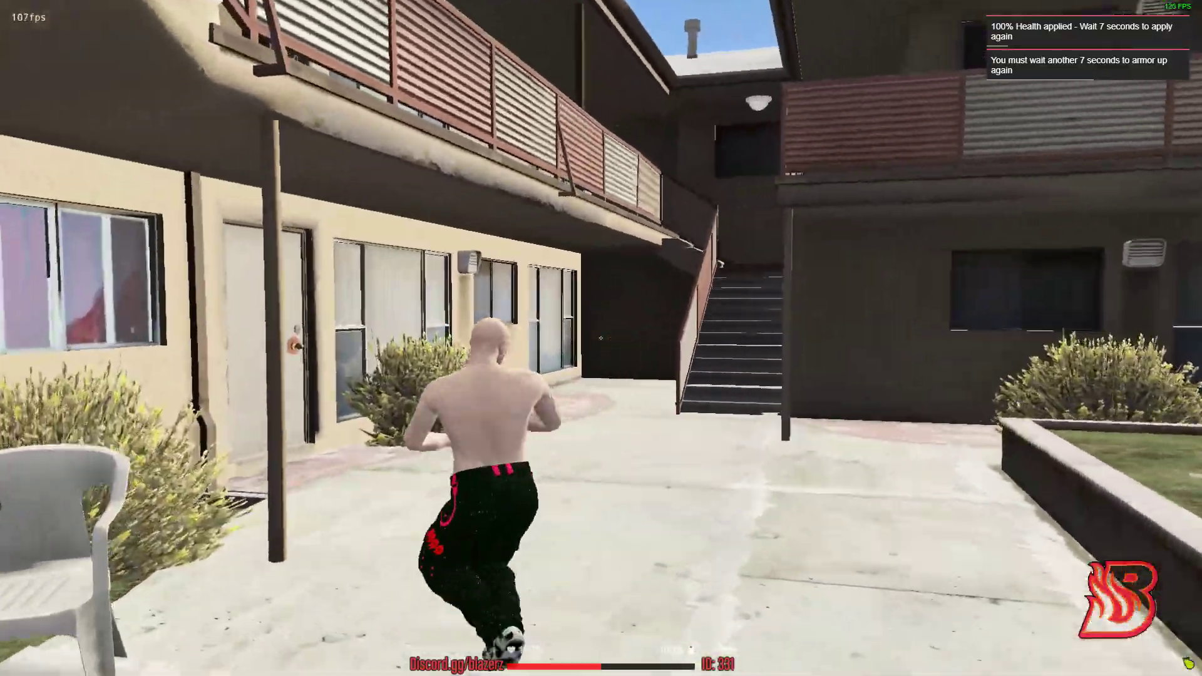
right_click(602, 338)
key(space)
key(w)
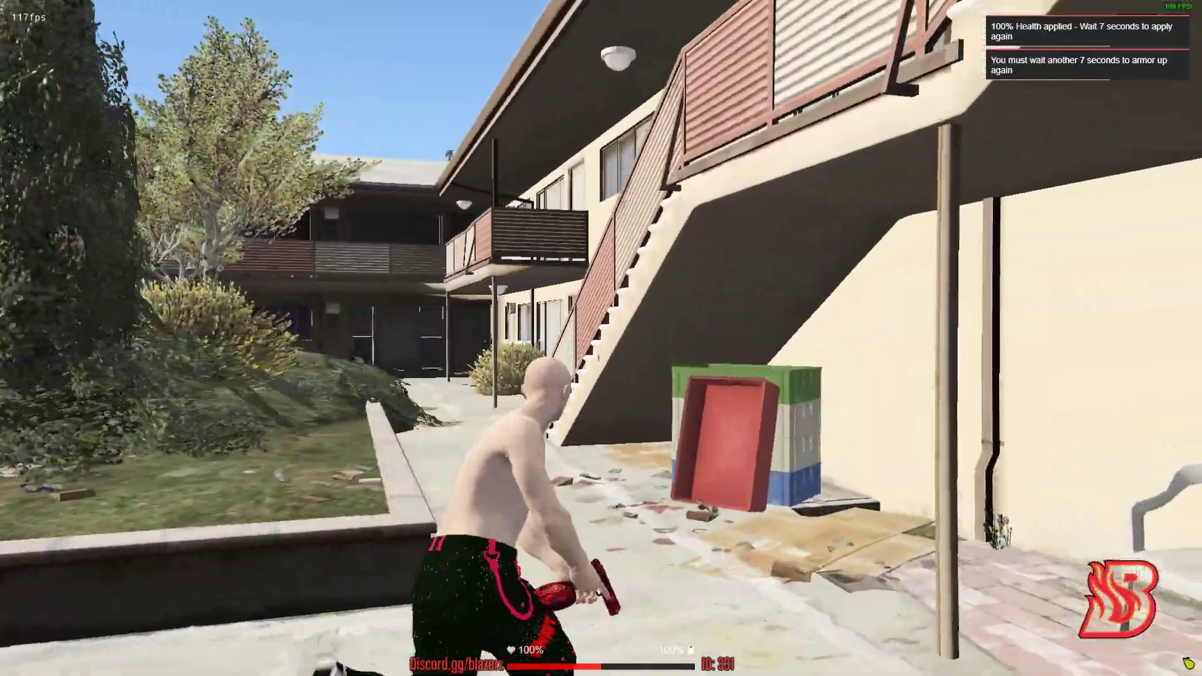
key(w)
In the F8 console, set profile_reticulesize to -10, then to 10
key(F8)
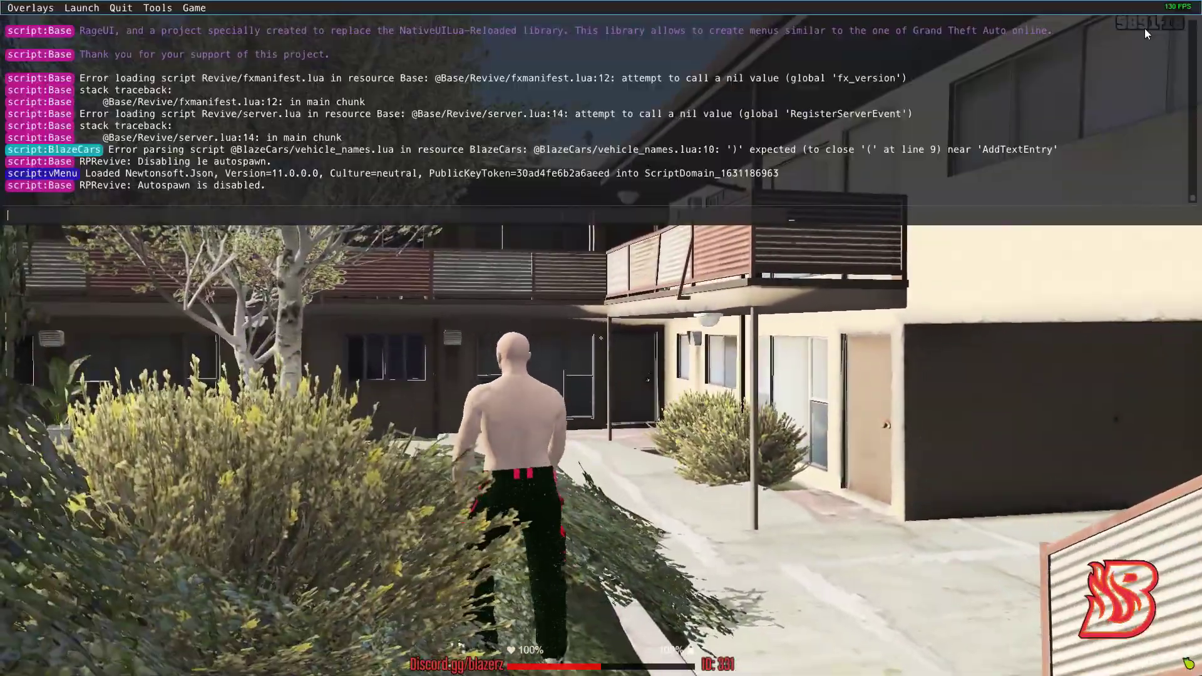
text(profil)
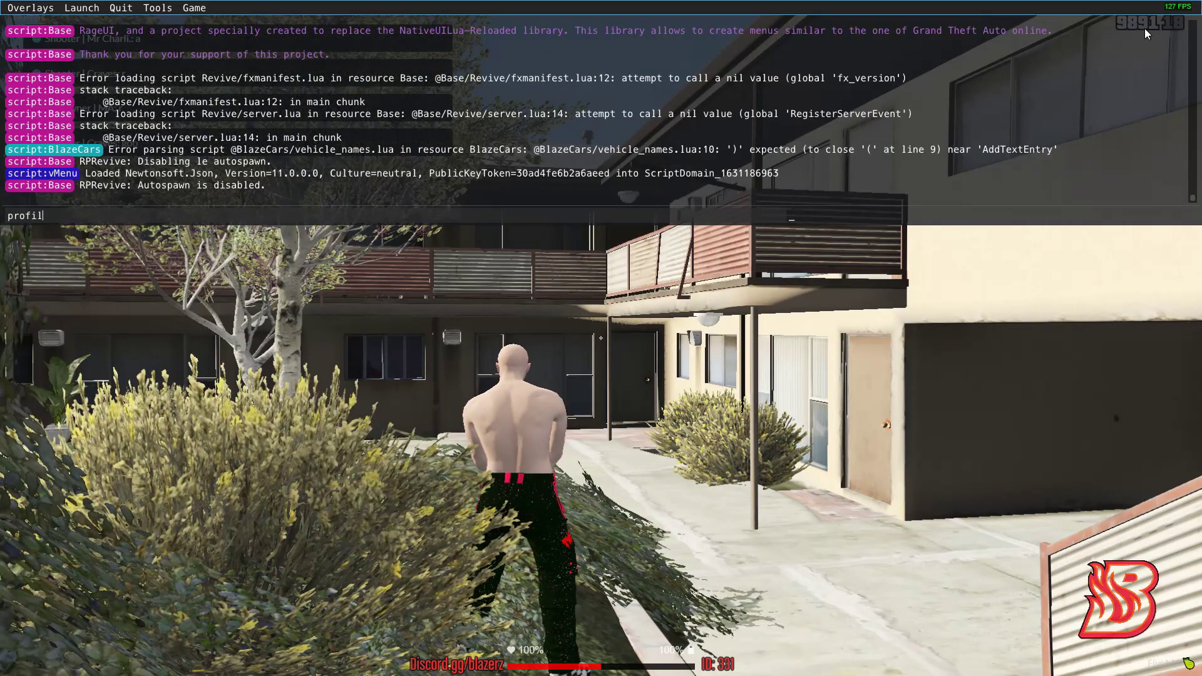
text(e_reticul)
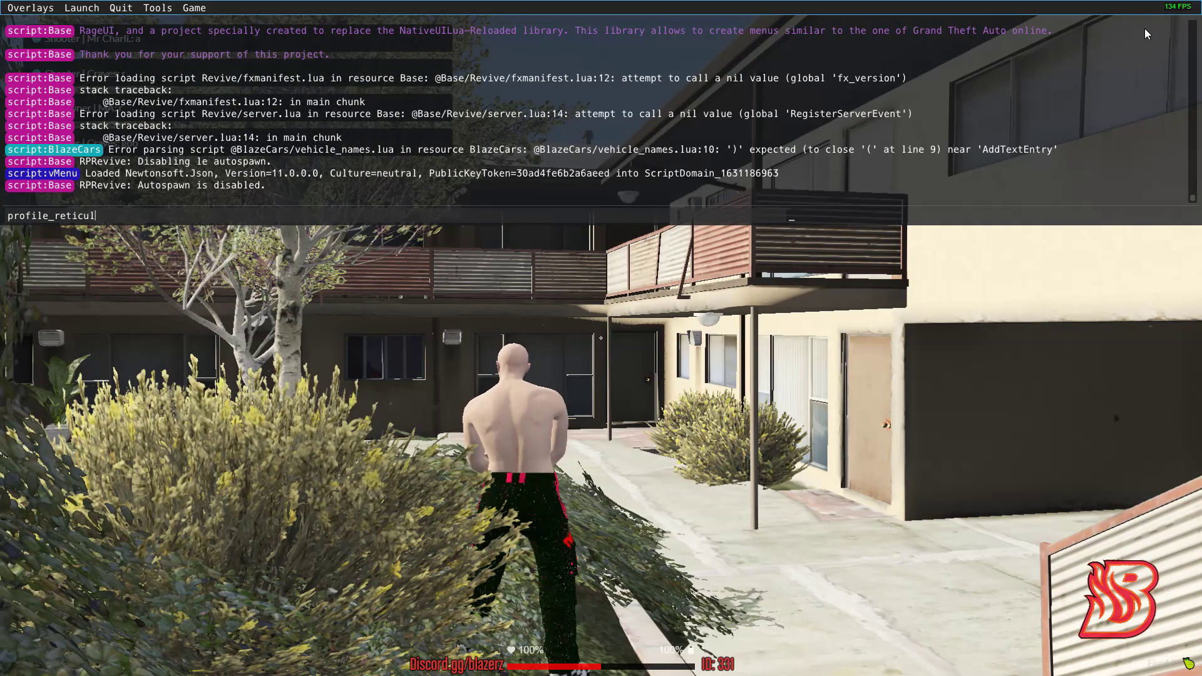
text(esize -10)
key(Return)
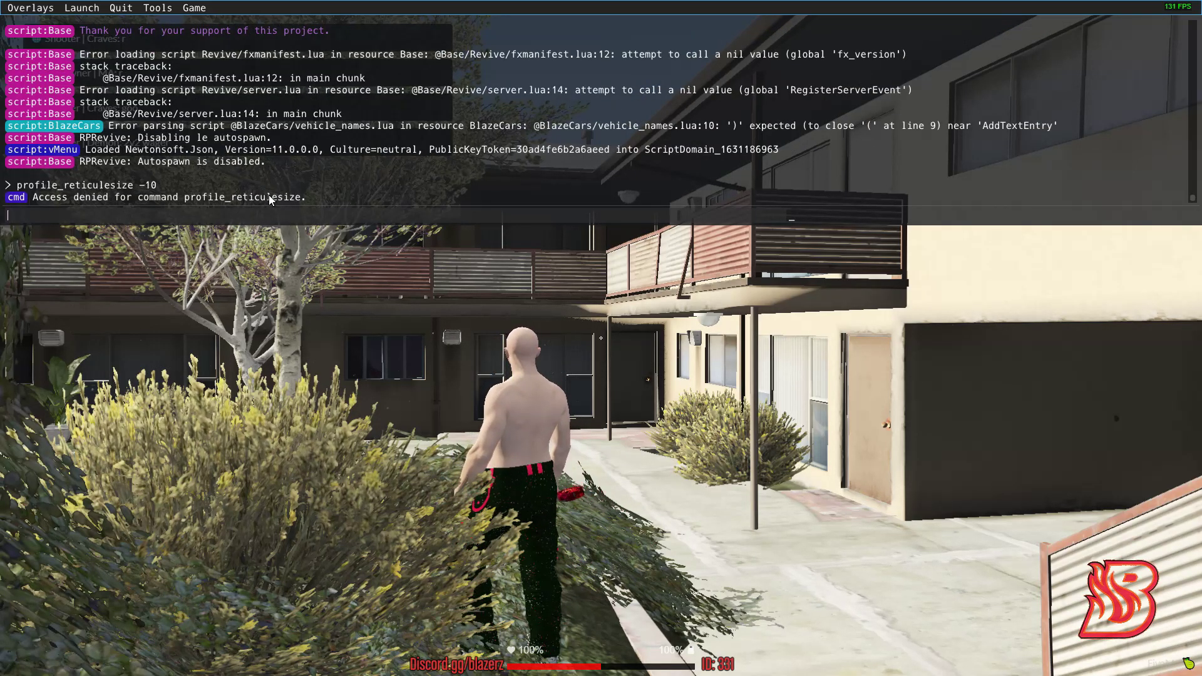
key(Up)
key(BackSpace)
key(BackSpace)
key(BackSpace)
text(10)
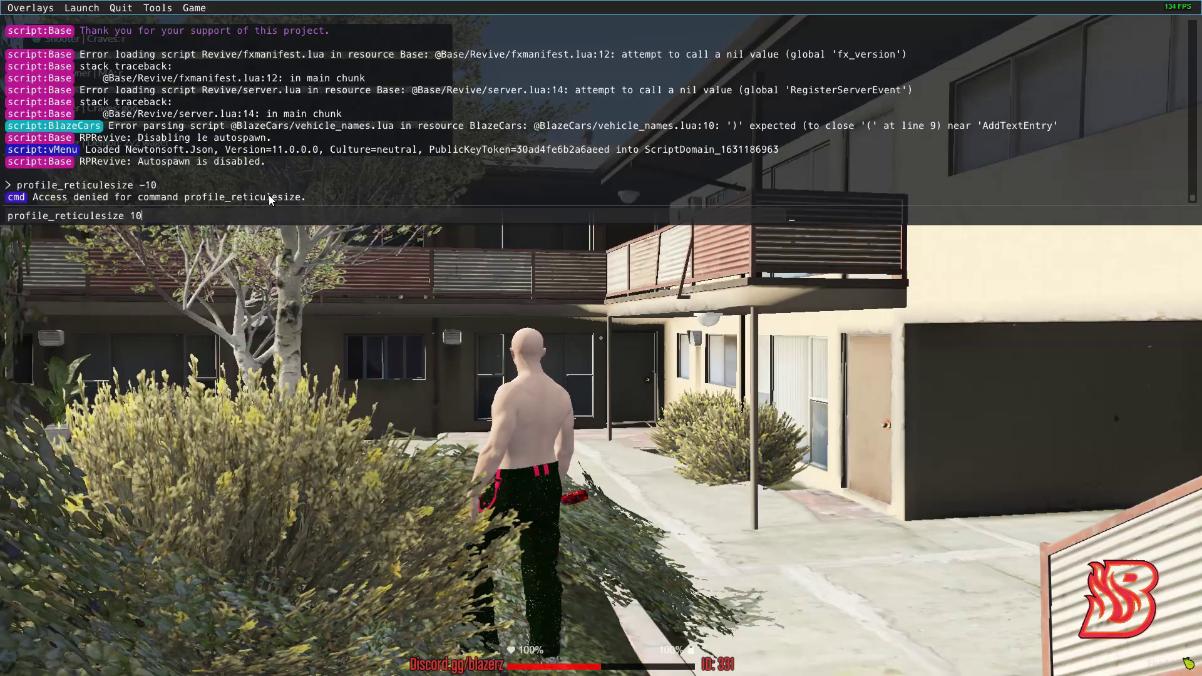
key(Return)
key(F8)
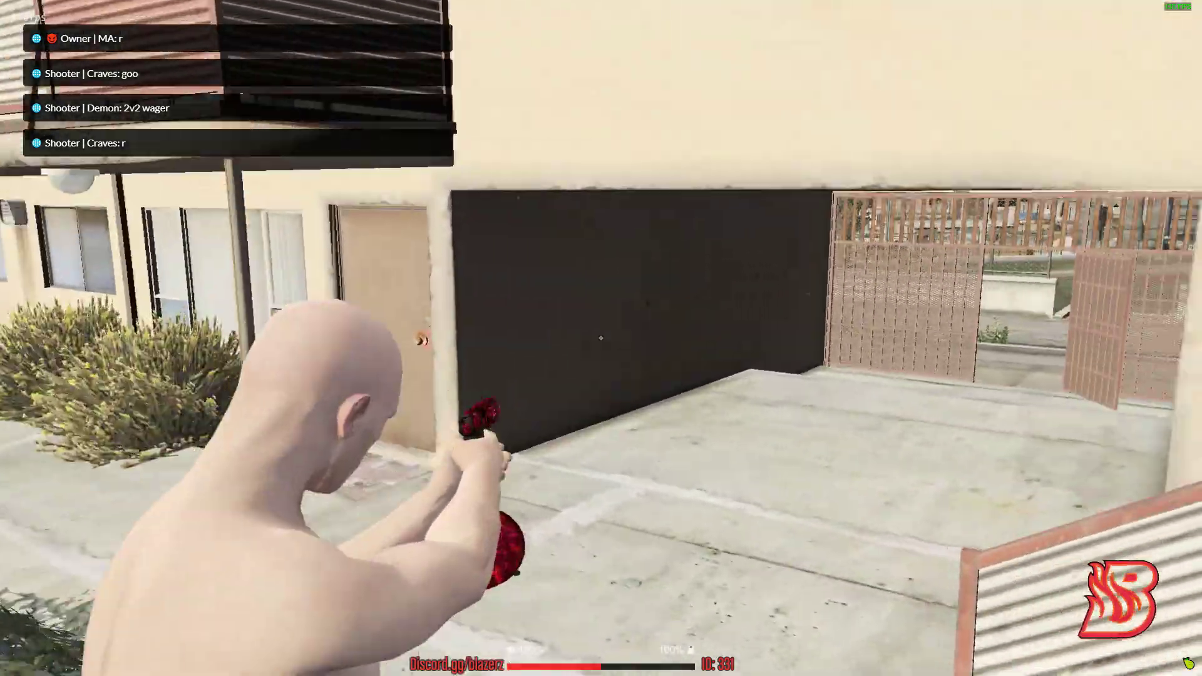
Run, turn and roll the character inside the garage
key(w)
key(space)
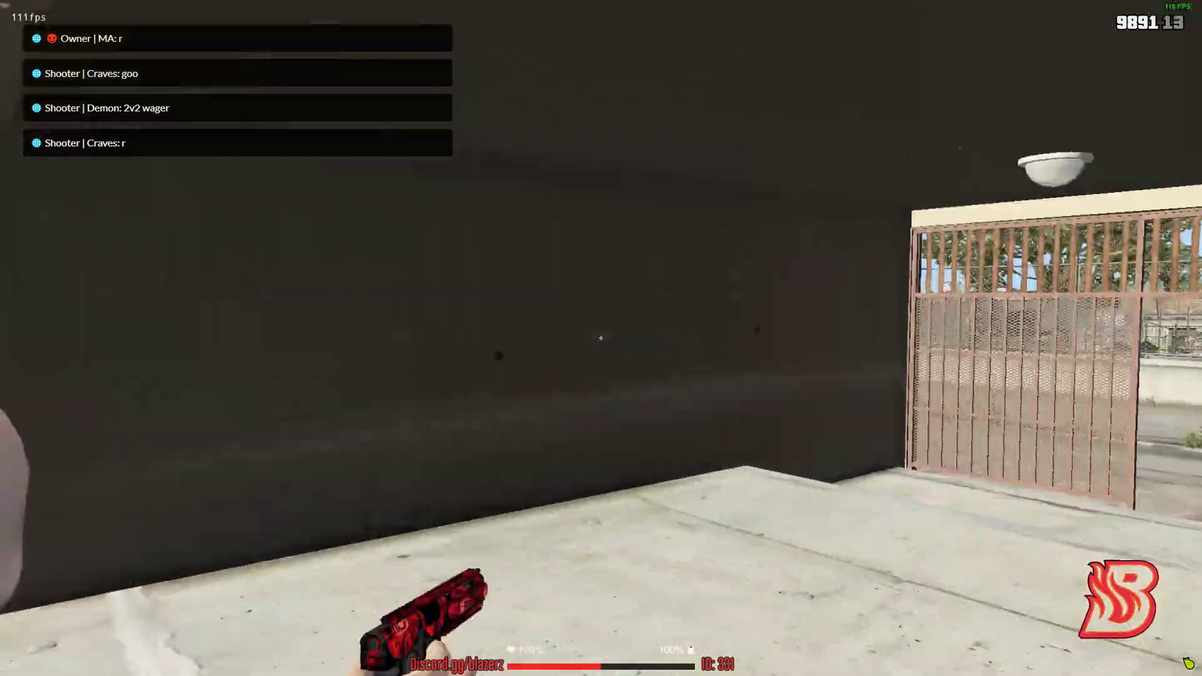
key(w)
key(h)
key(h)
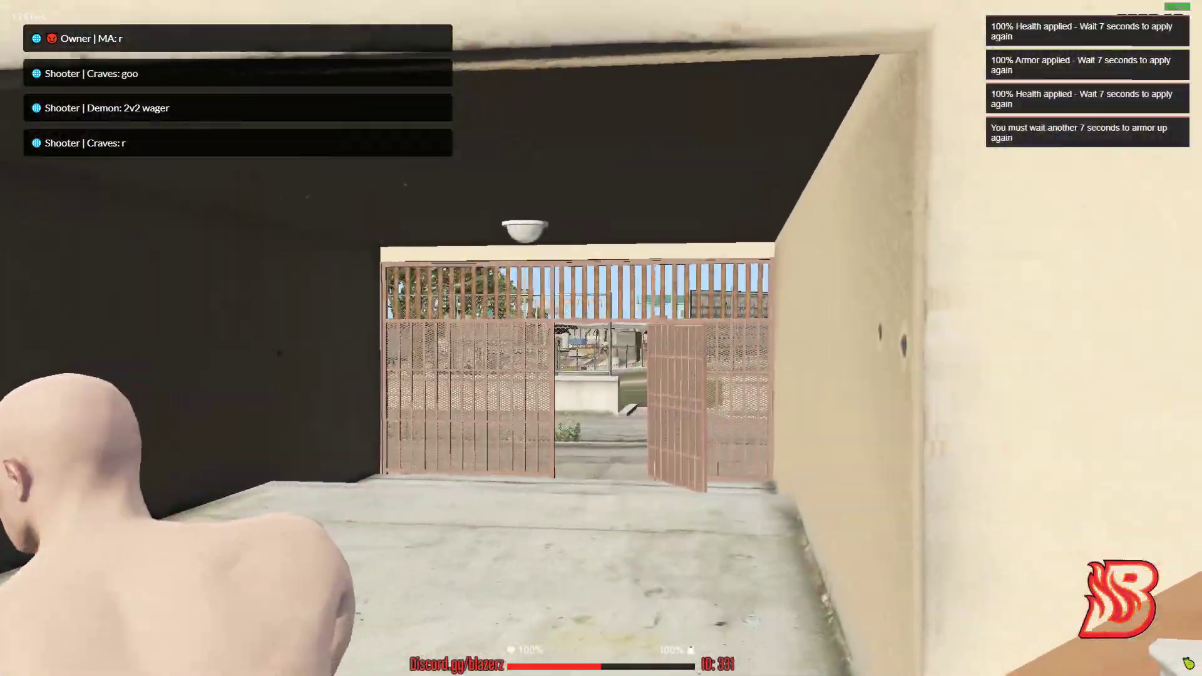
key(w)
key(h)
key(space)
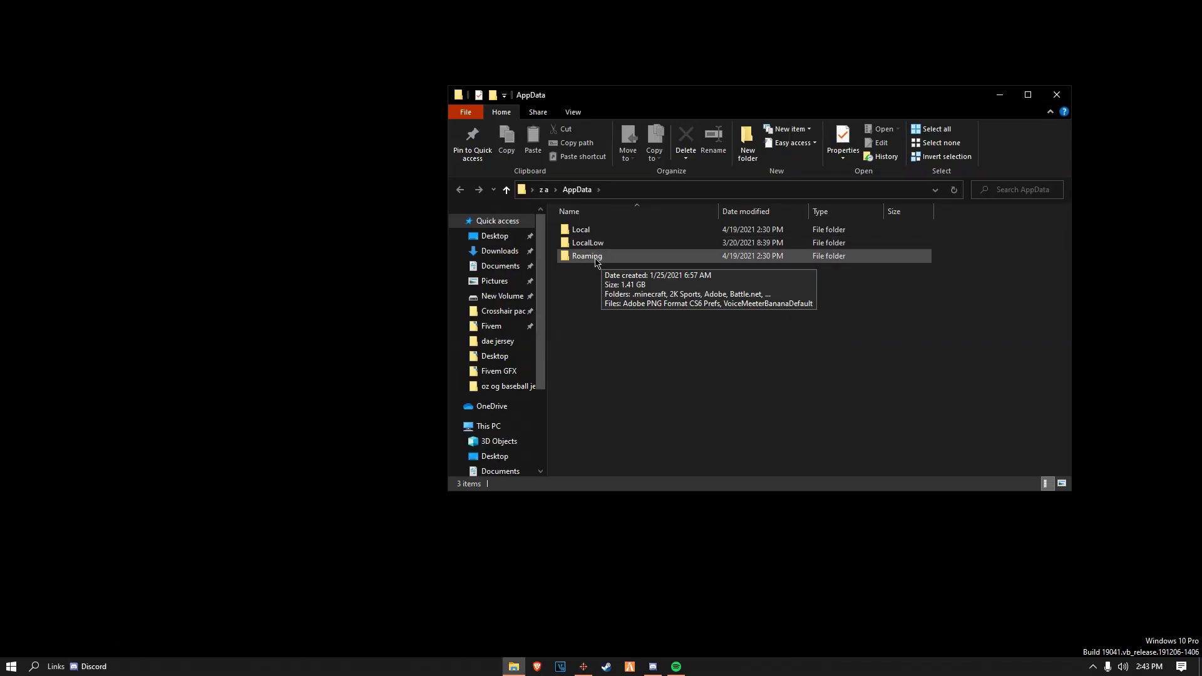
Open Roaming > CitizenFX and bring up the context menu for the fivem file
double_click(587, 256)
click(594, 297)
double_click(593, 297)
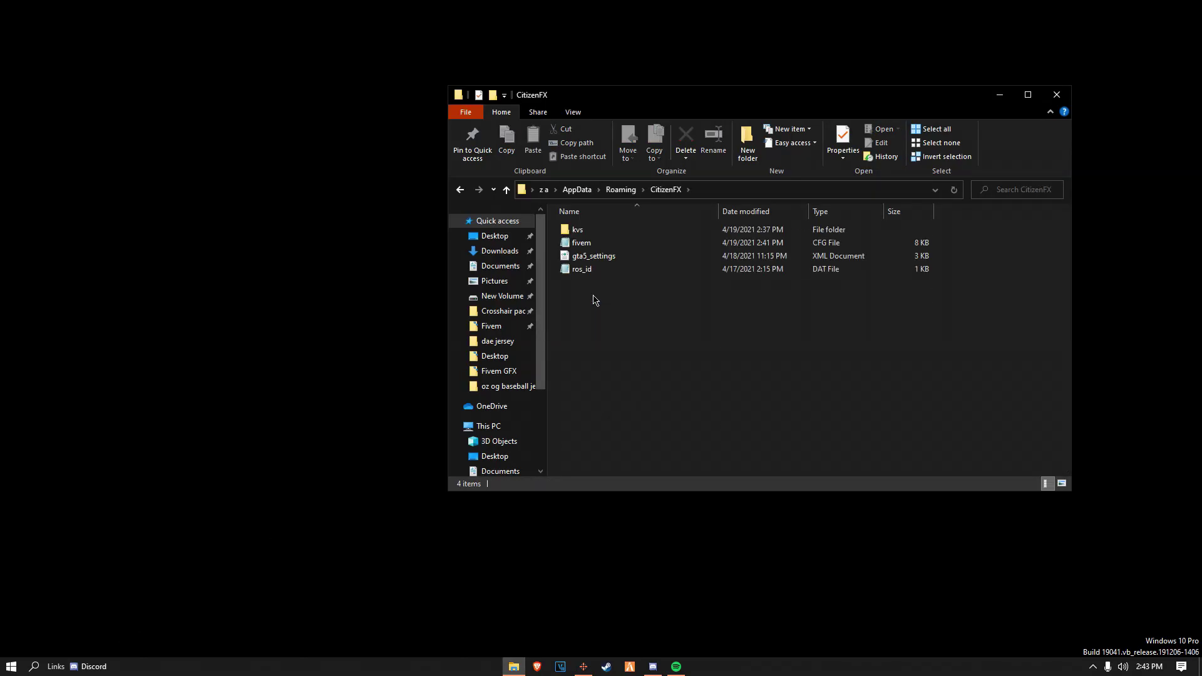
right_click(610, 243)
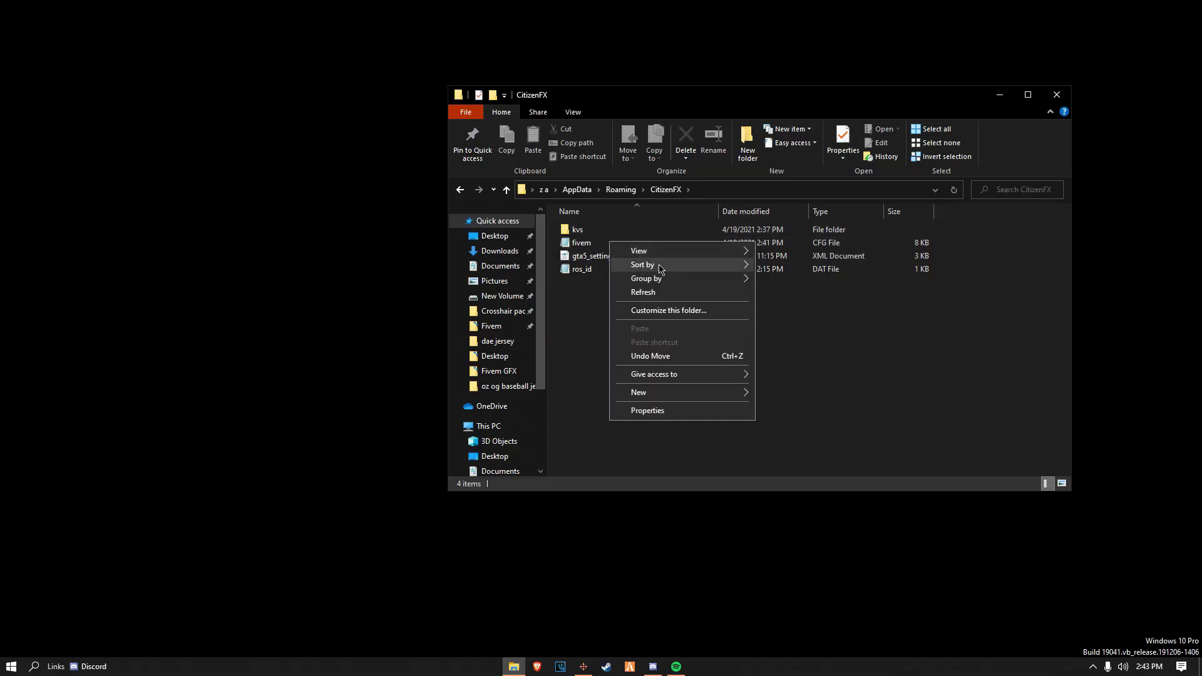
click(592, 242)
right_click(591, 243)
Open fivem.cfg in Notepad and maximize the window
mouse_move(647, 307)
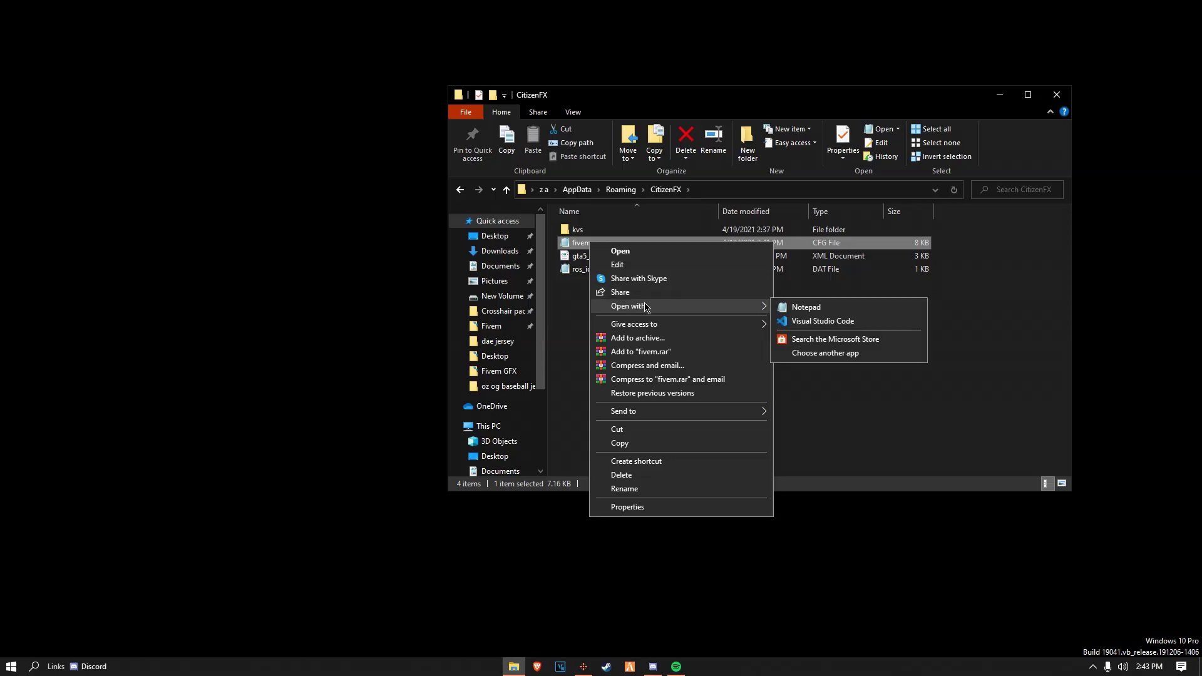
click(814, 307)
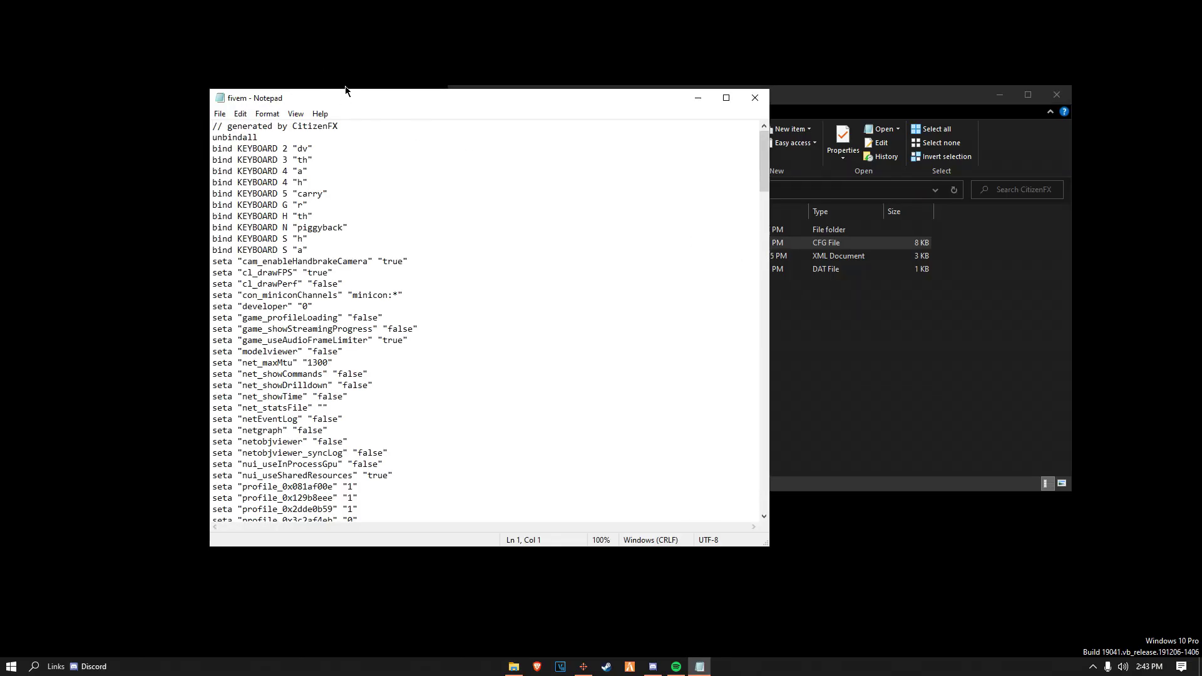
drag(345, 89, 332, 1)
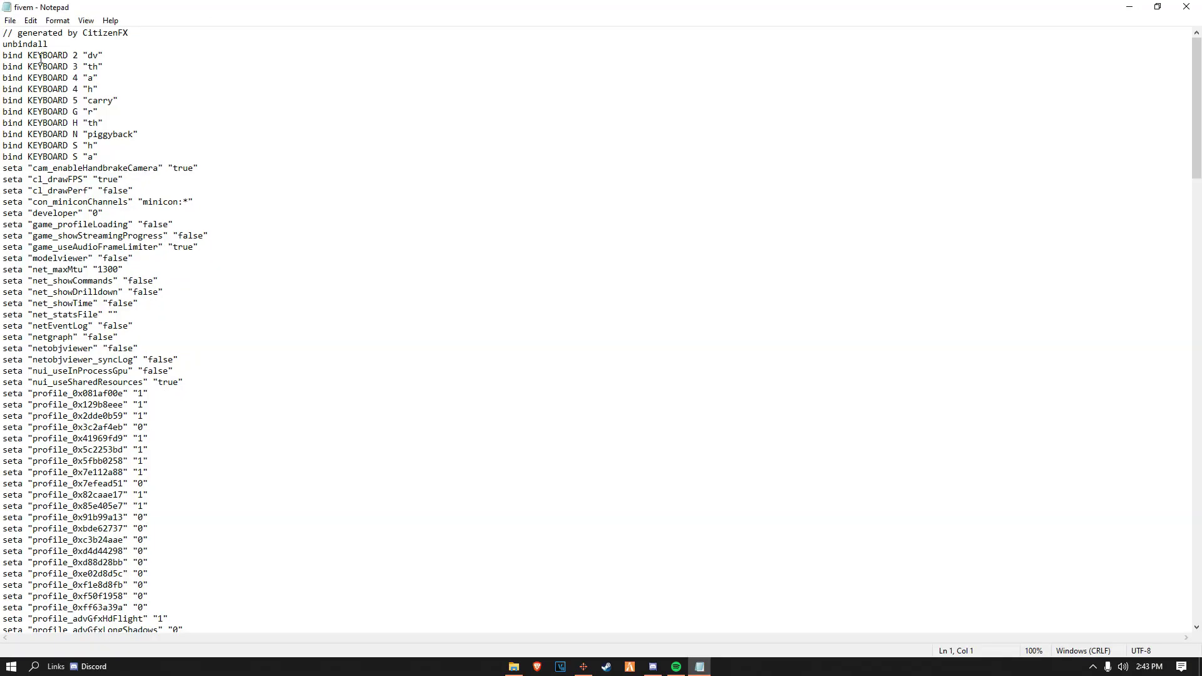
Look over the key bind lines at the top, such as dv, th, carry and piggyback
drag(3, 56, 132, 159)
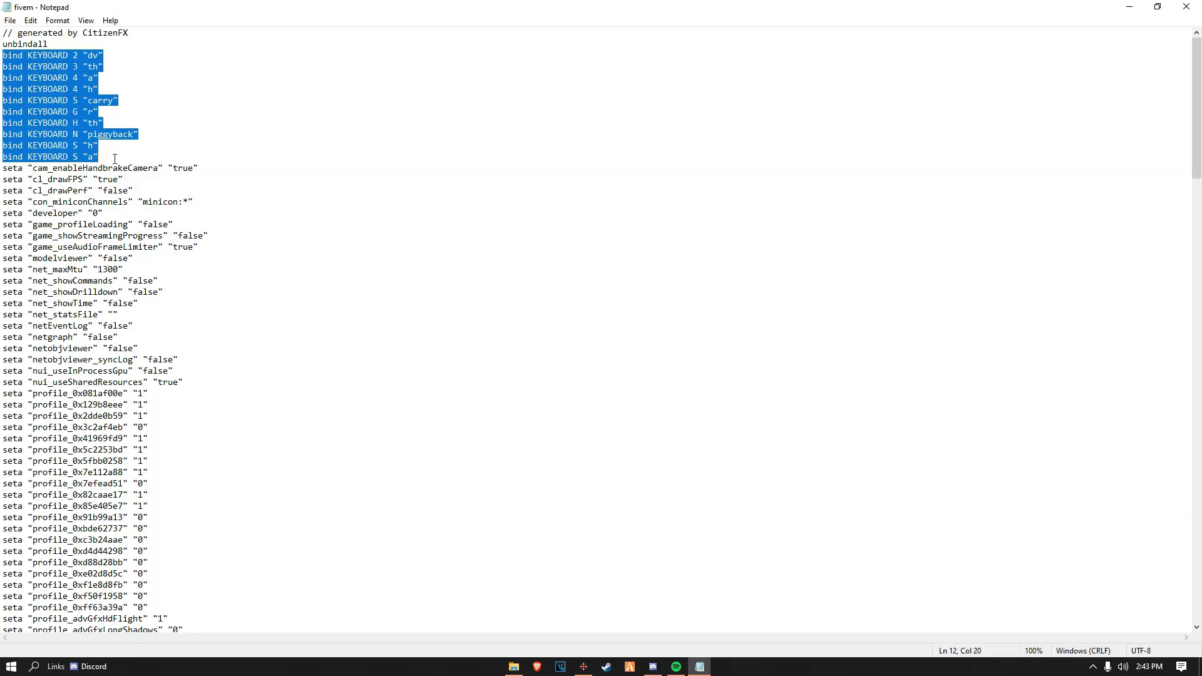
click(114, 159)
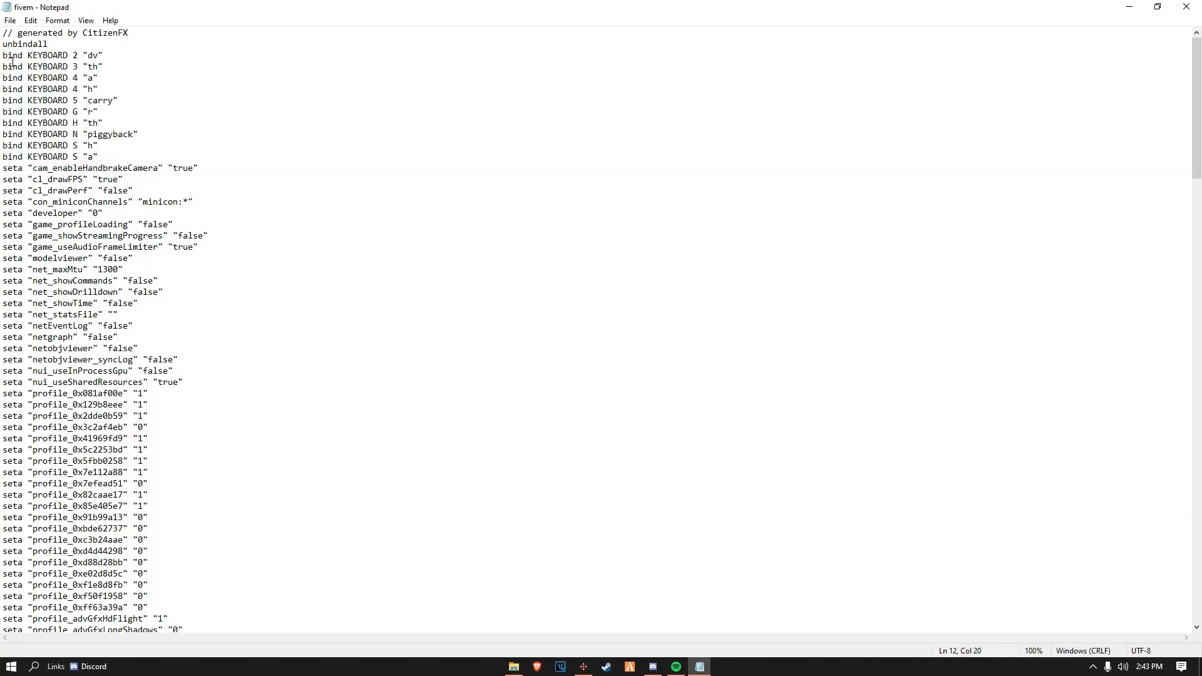
drag(12, 61, 104, 60)
click(103, 59)
click(89, 58)
click(96, 67)
drag(88, 90, 130, 103)
click(92, 102)
drag(92, 103, 104, 127)
click(94, 114)
click(84, 138)
drag(9, 173, 79, 186)
click(30, 182)
Scroll down to the profile settings and highlight profile_aimAcceleration
scroll(39, 337, down, 4)
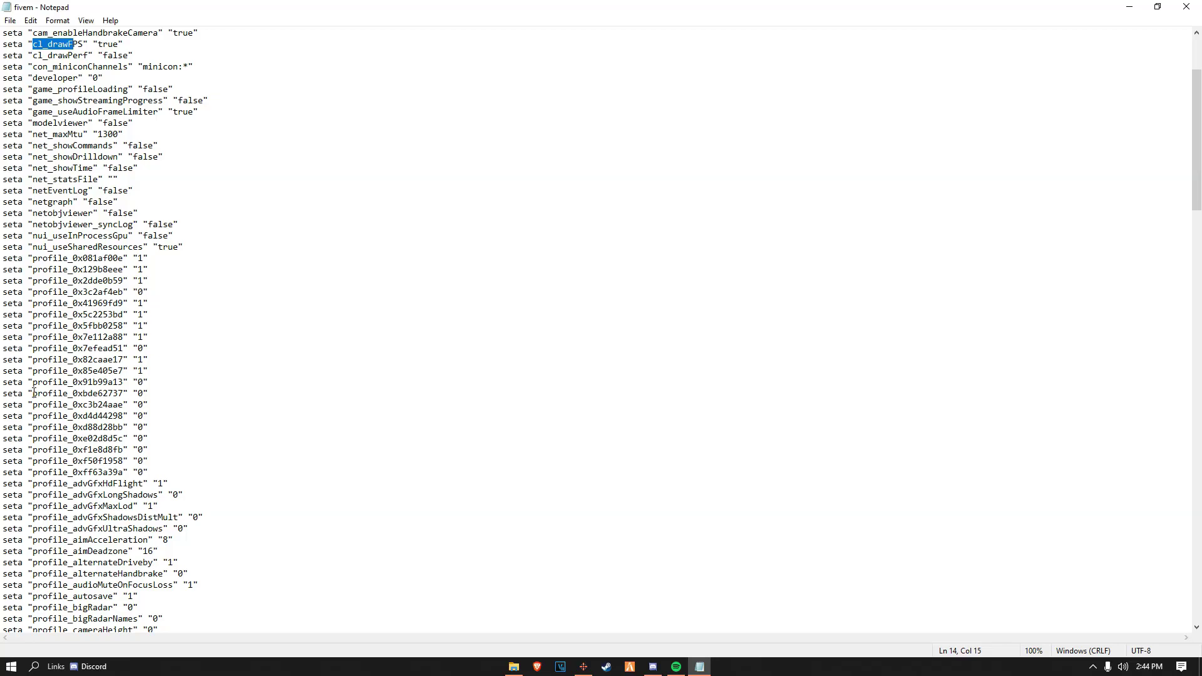
scroll(38, 411, down, 4)
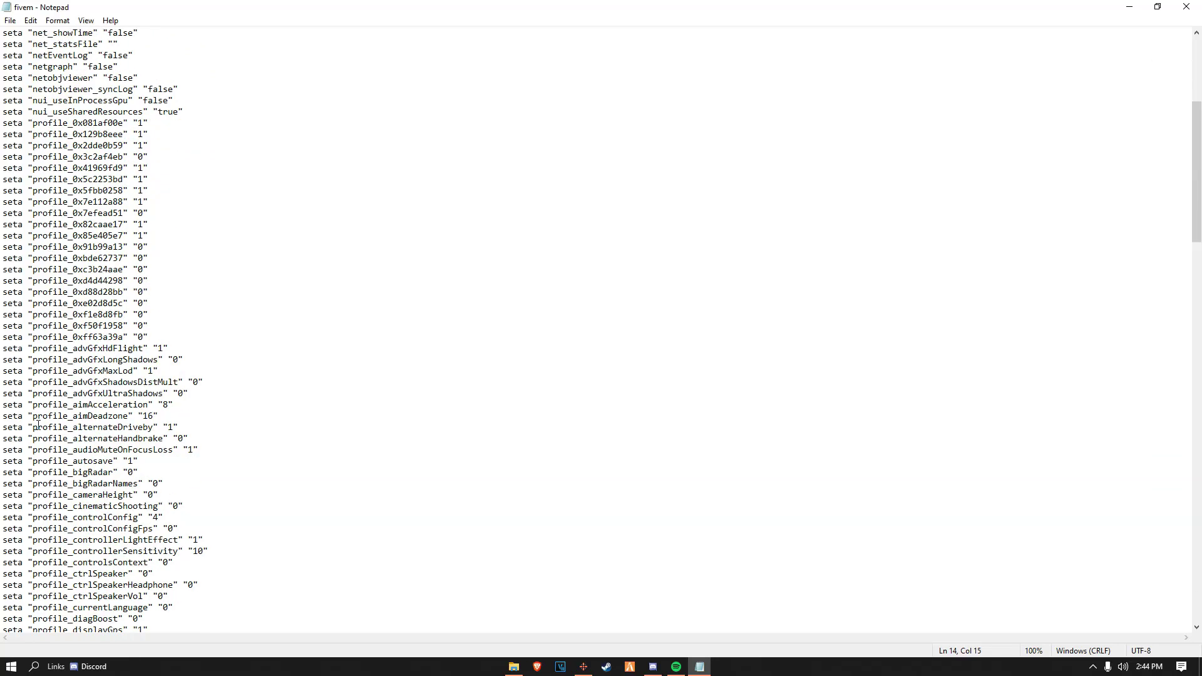
scroll(46, 376, down, 1)
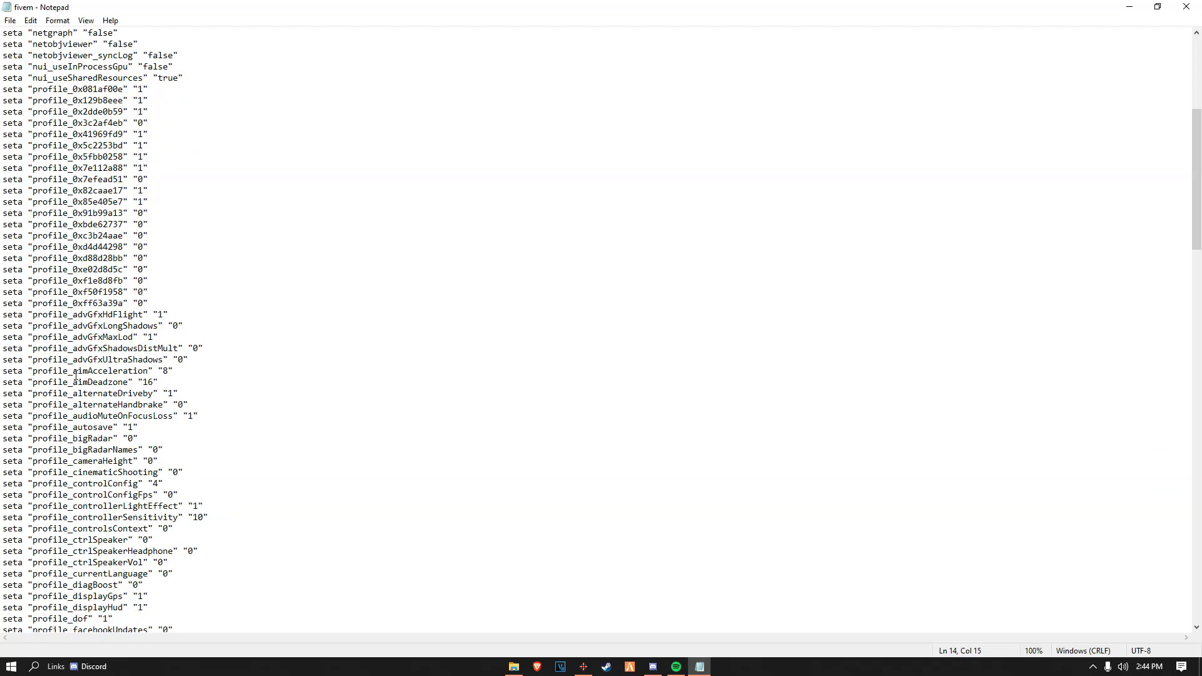
mouse_move(33, 374)
mouse_down()
mouse_move(173, 374)
mouse_move(52, 381)
mouse_up()
drag(44, 376, 128, 380)
Check the profile_aimAcceleration value 8, then scroll down to the reticule settings
click(174, 375)
double_click(168, 373)
click(169, 373)
double_click(173, 376)
click(173, 378)
scroll(63, 399, down, 8)
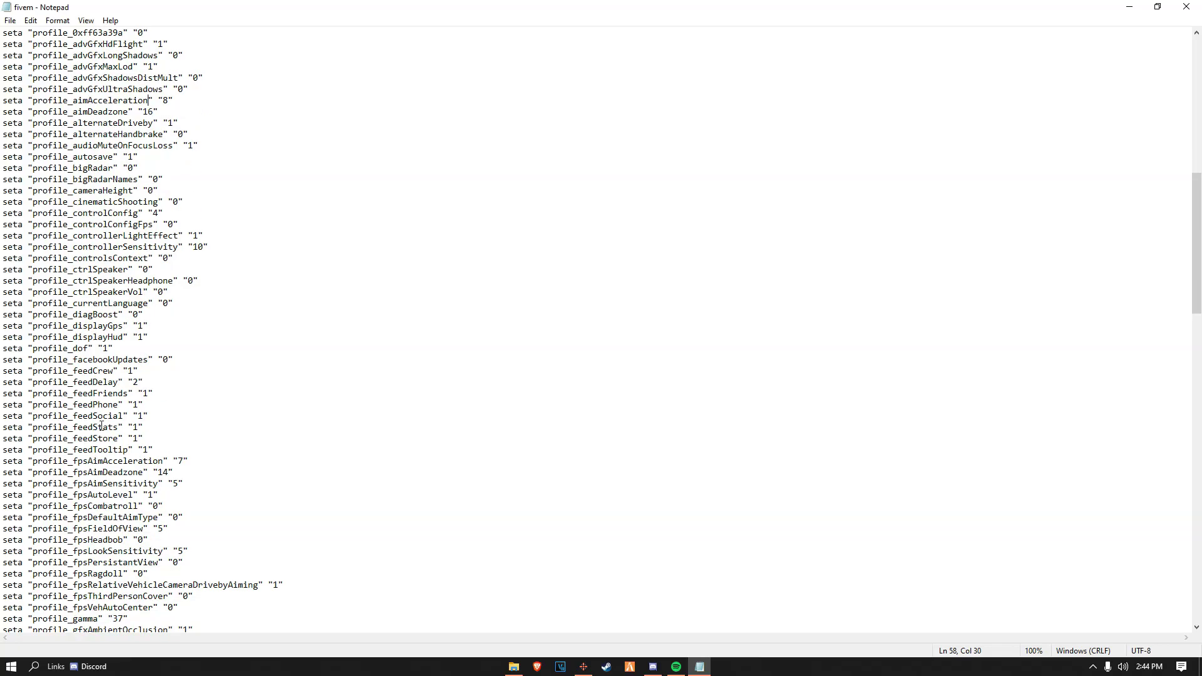
scroll(80, 296, down, 7)
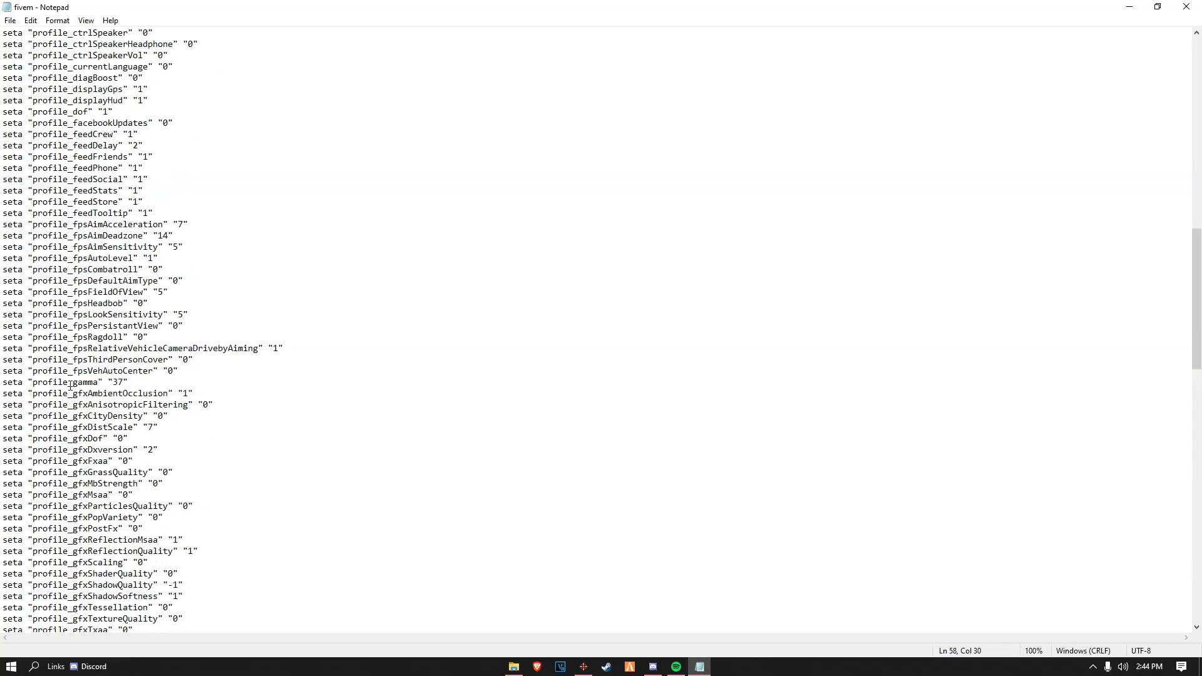
scroll(67, 389, up, 13)
scroll(67, 389, down, 20)
scroll(48, 337, up, 20)
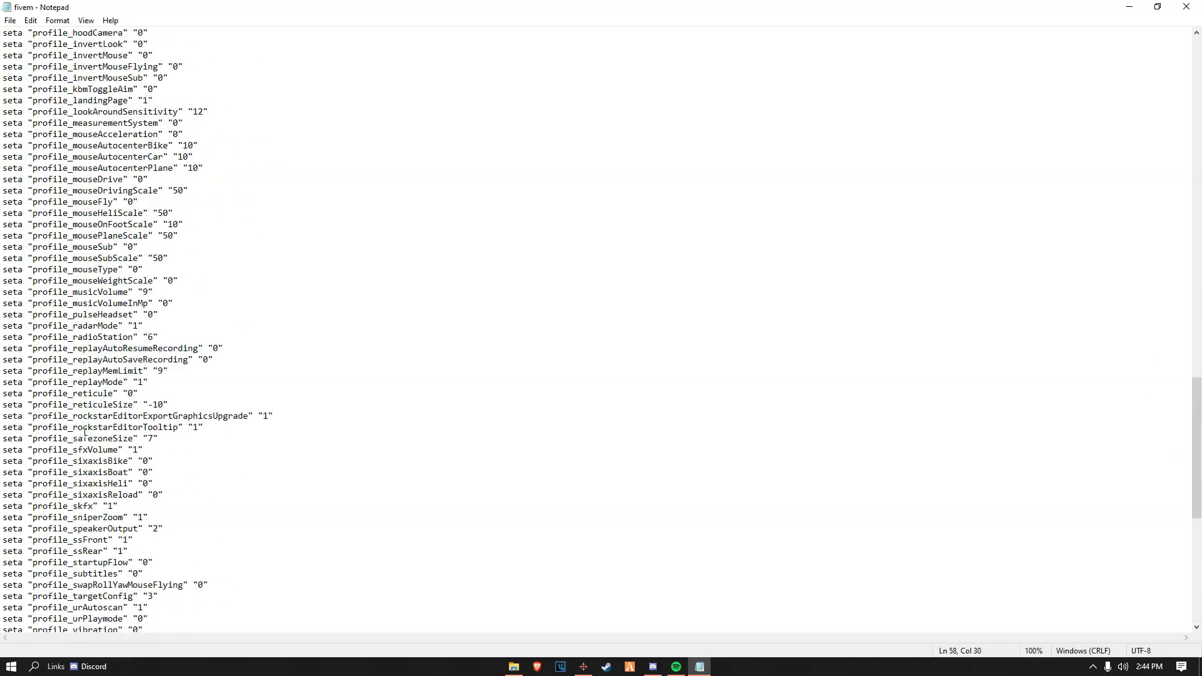
scroll(73, 419, down, 17)
scroll(73, 419, down, 18)
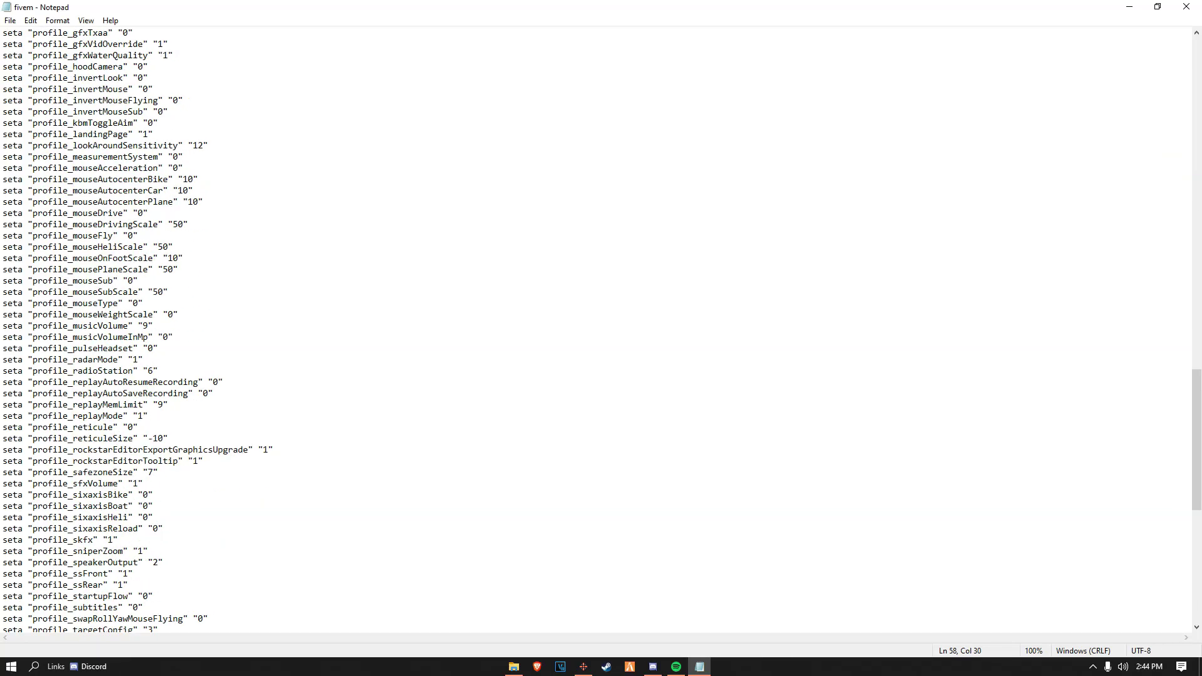
Put the caret at the profile_reticuleSize value and delete the old value
drag(9, 432, 128, 429)
click(118, 434)
drag(33, 441, 154, 444)
click(117, 442)
double_click(114, 433)
click(125, 431)
click(150, 443)
key(BackSpace)
key(BackSpace)
key(BackSpace)
Save fivem.cfg through File > Save
click(10, 20)
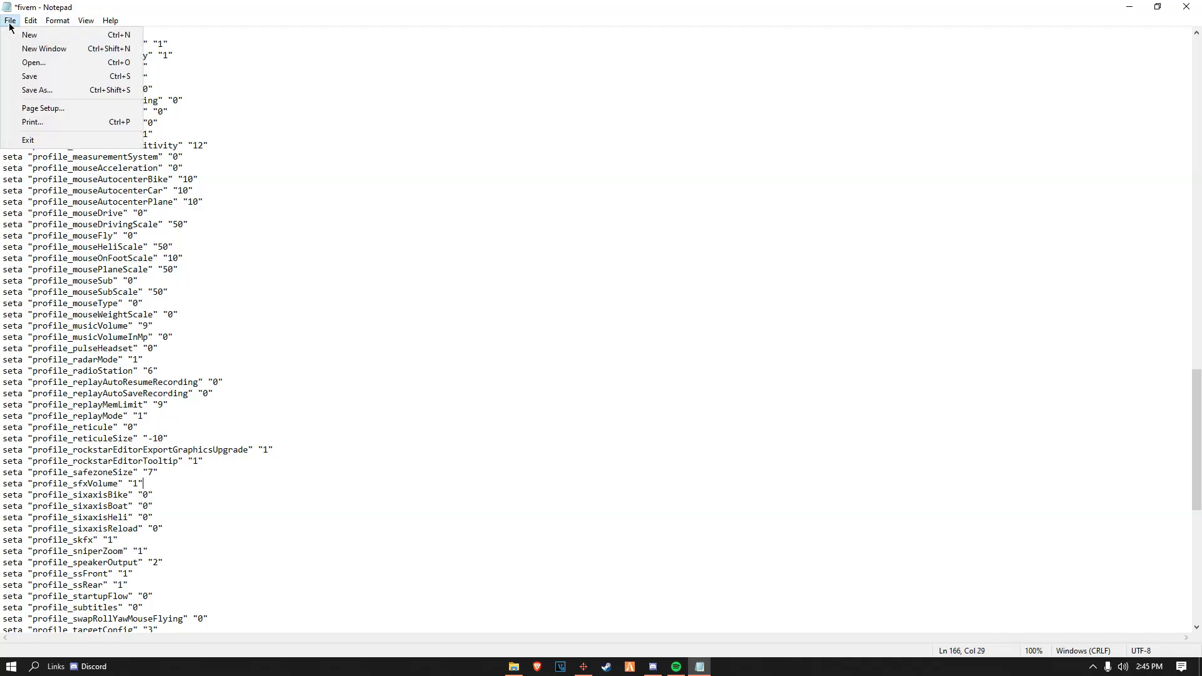
click(28, 76)
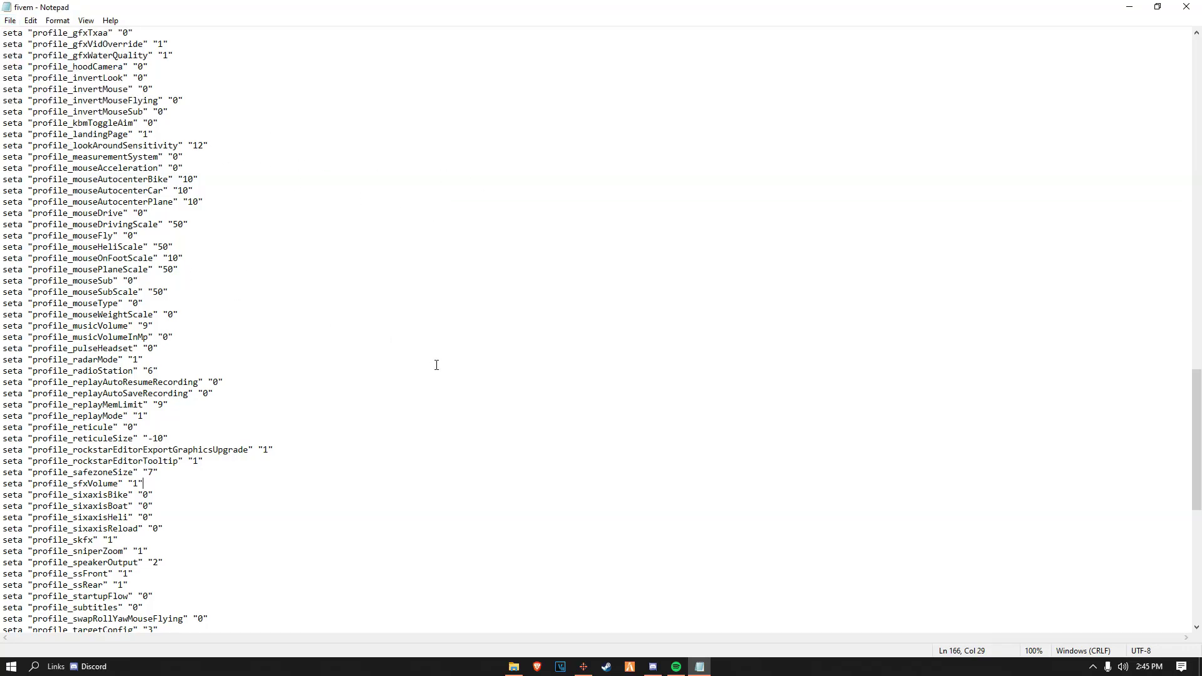
scroll(179, 434, down, 3)
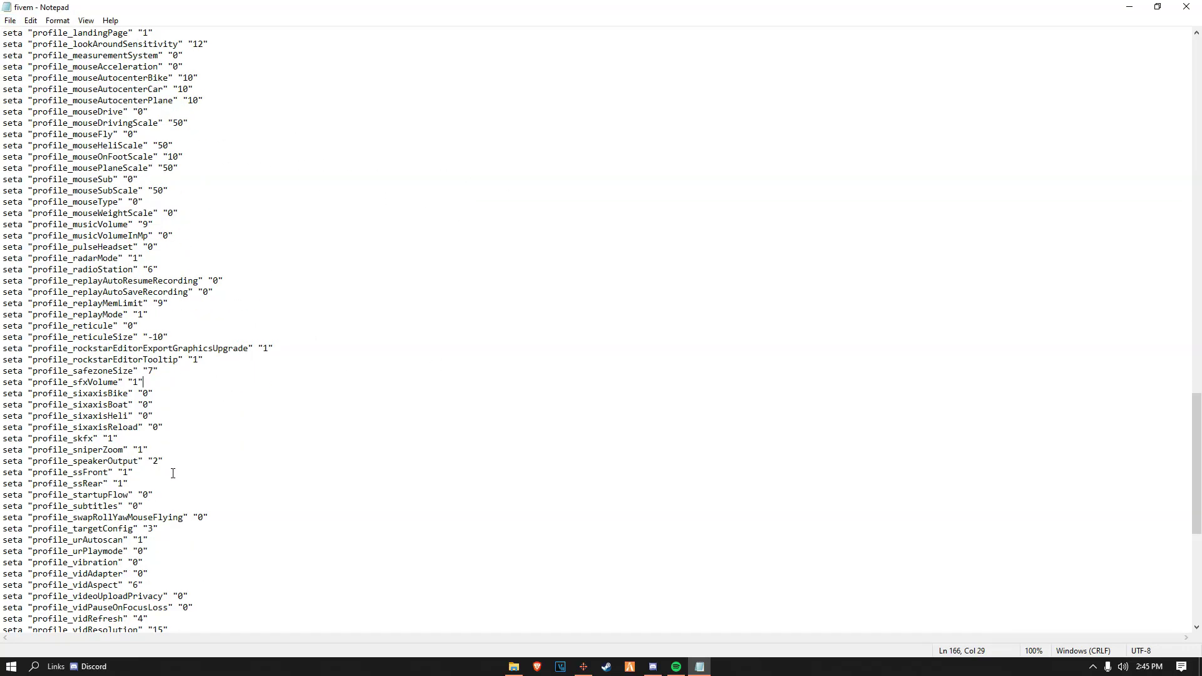
scroll(198, 497, up, 1)
scroll(188, 501, down, 11)
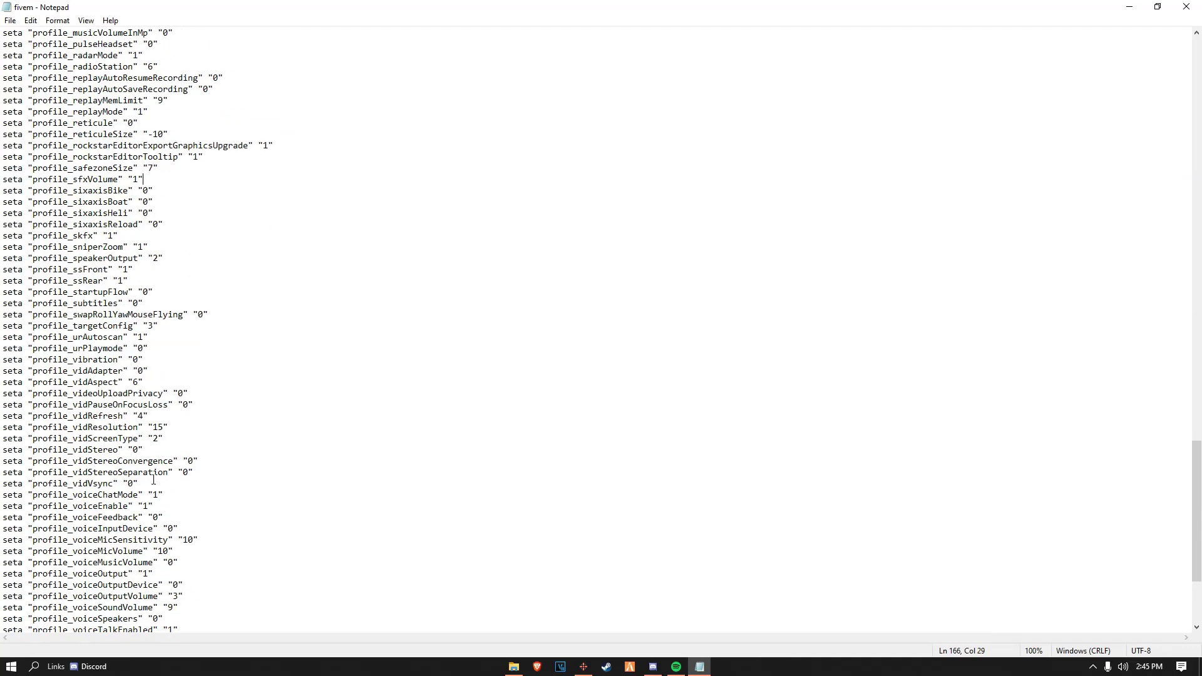
scroll(130, 517, up, 7)
scroll(130, 517, up, 3)
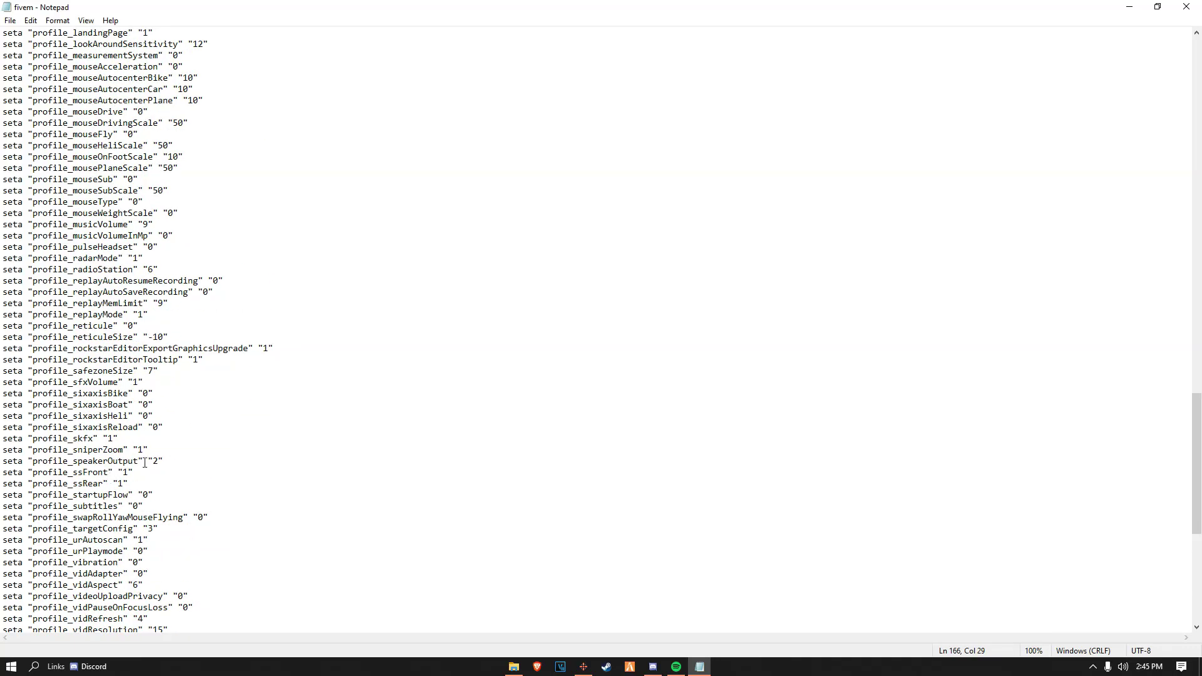
Review the sniperZoom, fpsAimAcceleration and key bind lines in the saved file
drag(144, 449, 123, 450)
scroll(80, 443, up, 20)
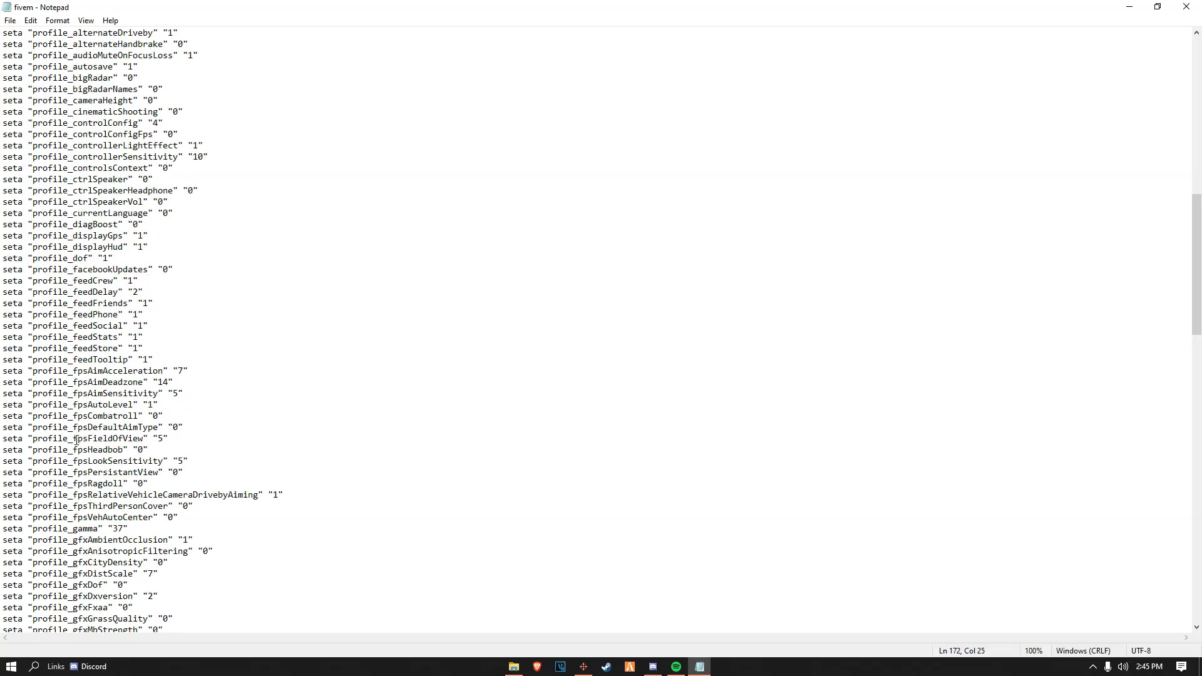
mouse_move(74, 374)
mouse_down()
mouse_move(151, 374)
mouse_move(4, 371)
mouse_move(179, 374)
mouse_move(87, 372)
mouse_up()
scroll(107, 407, up, 4)
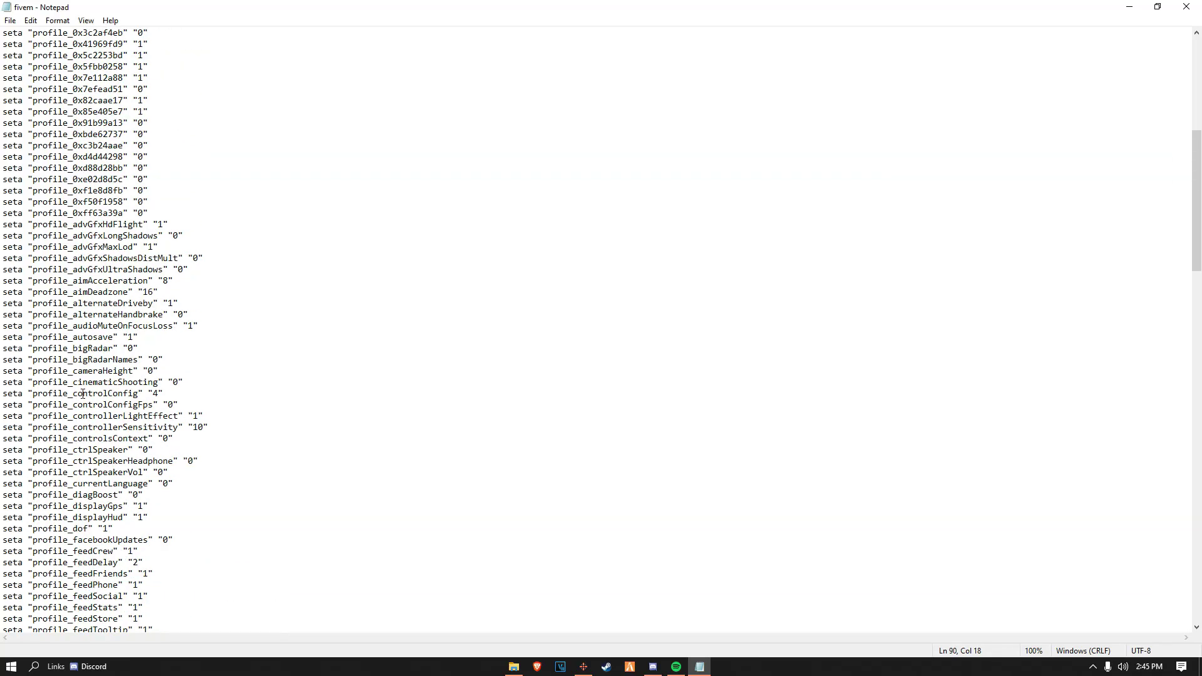
scroll(83, 393, up, 12)
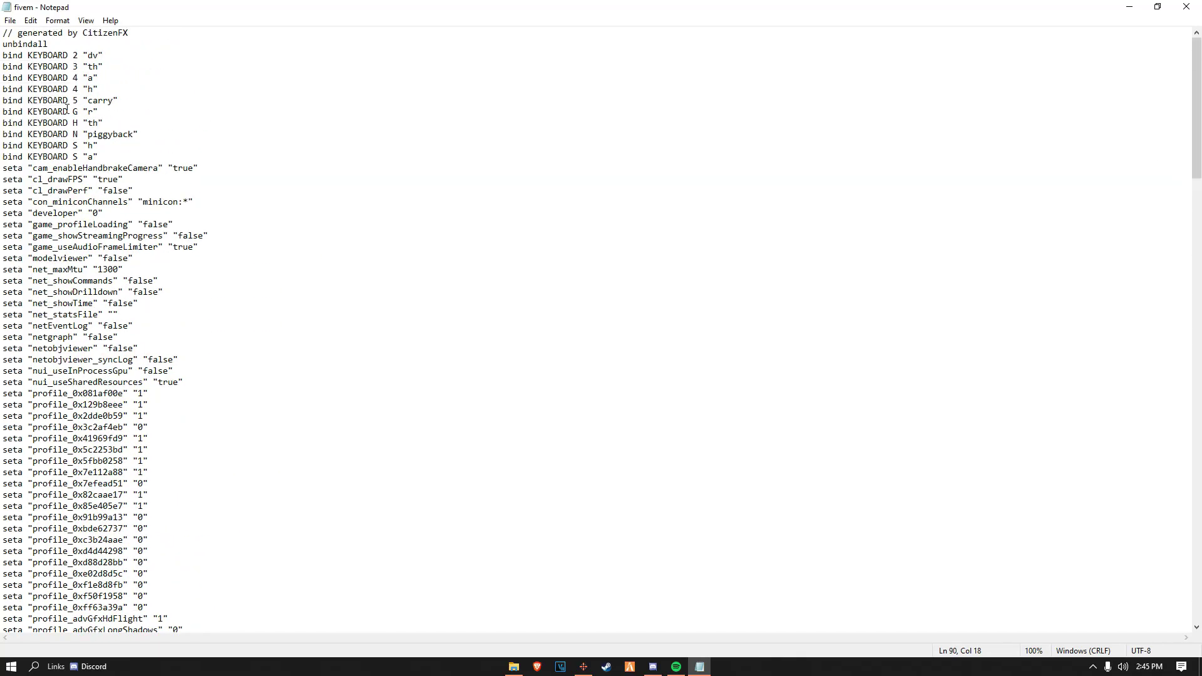
drag(11, 59, 181, 375)
click(63, 512)
scroll(63, 513, down, 15)
scroll(63, 512, down, 15)
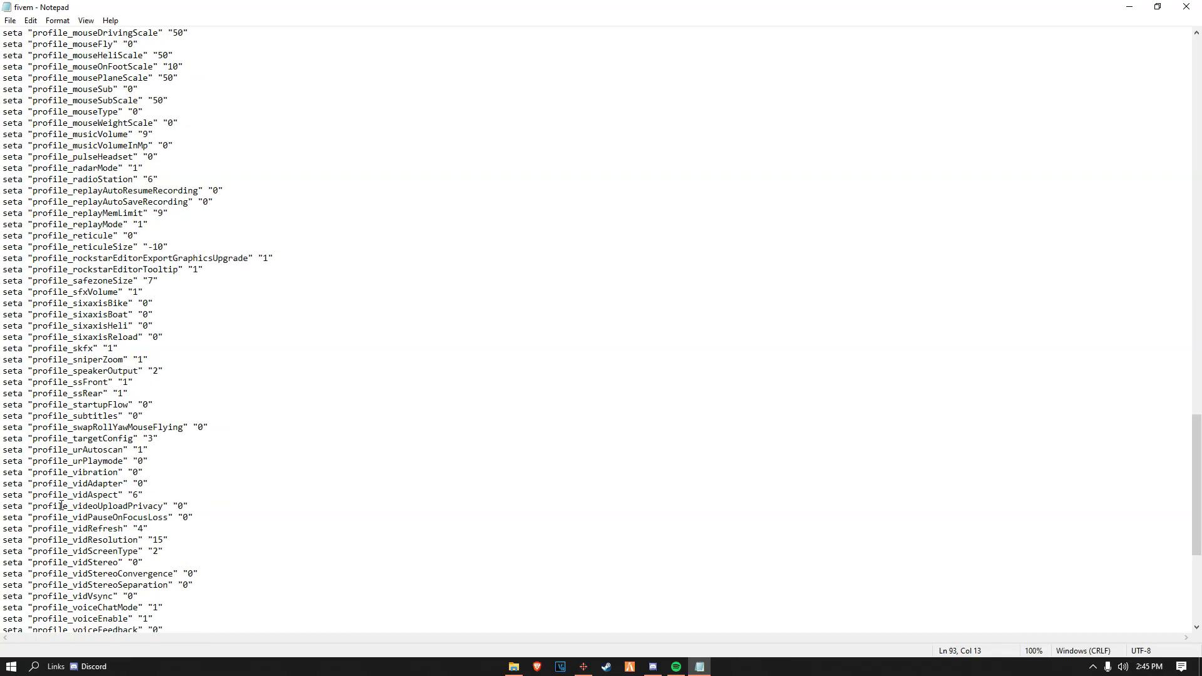
Open the AppData folder by entering appdata in the Run dialog
key(super)
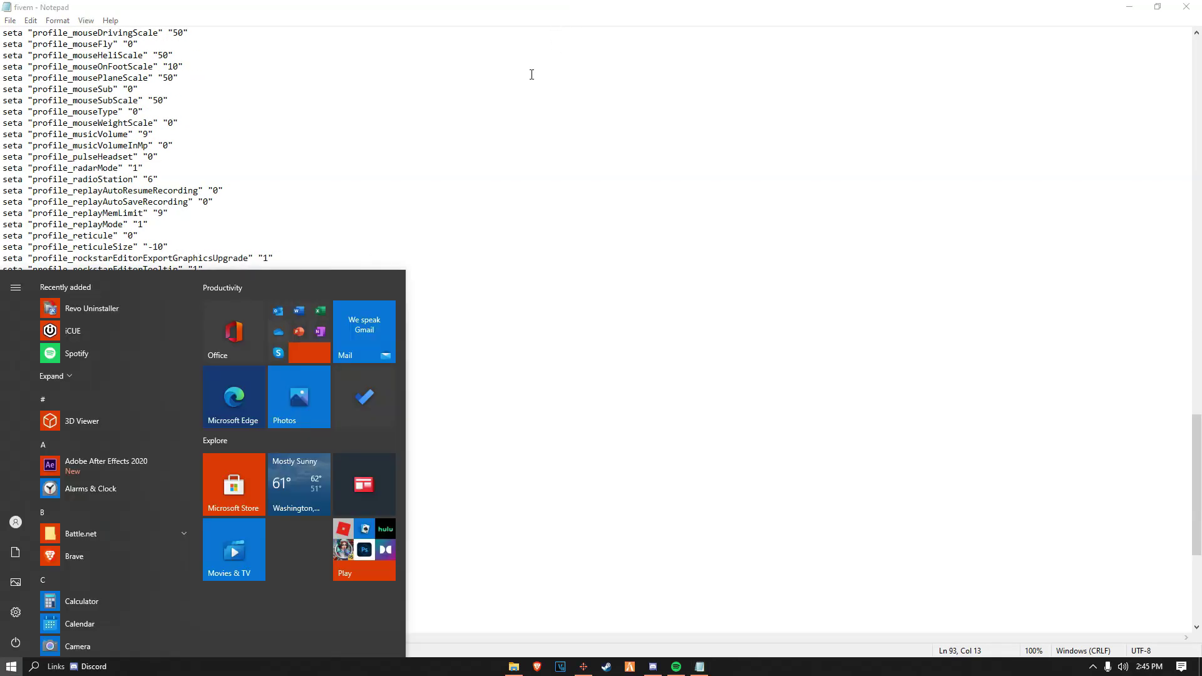
text(run)
click(116, 347)
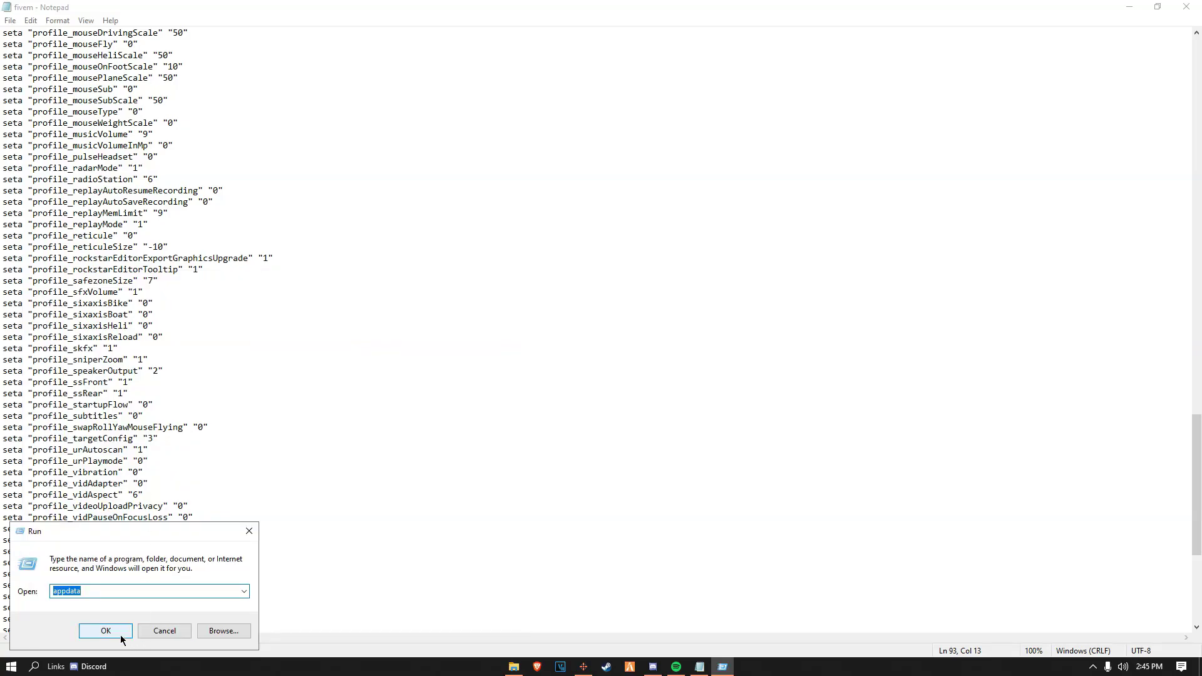
click(103, 598)
key(BackSpace)
key(BackSpace)
key(BackSpace)
key(BackSpace)
key(BackSpace)
key(BackSpace)
key(BackSpace)
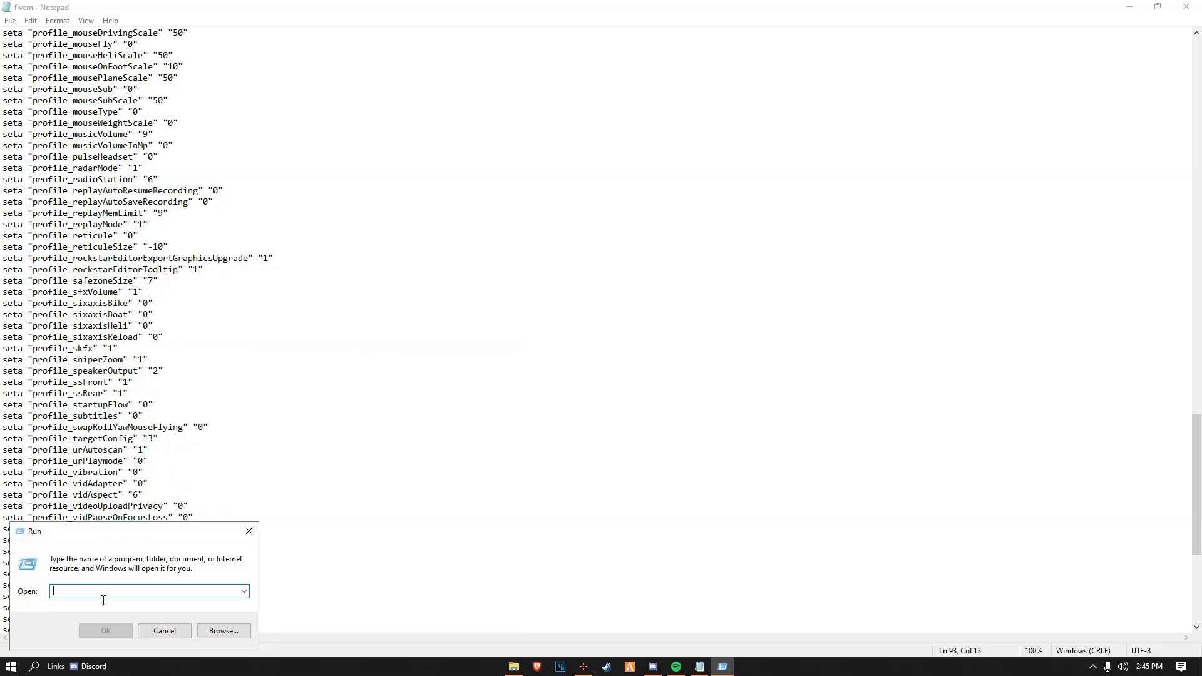
text(appdata)
key(Return)
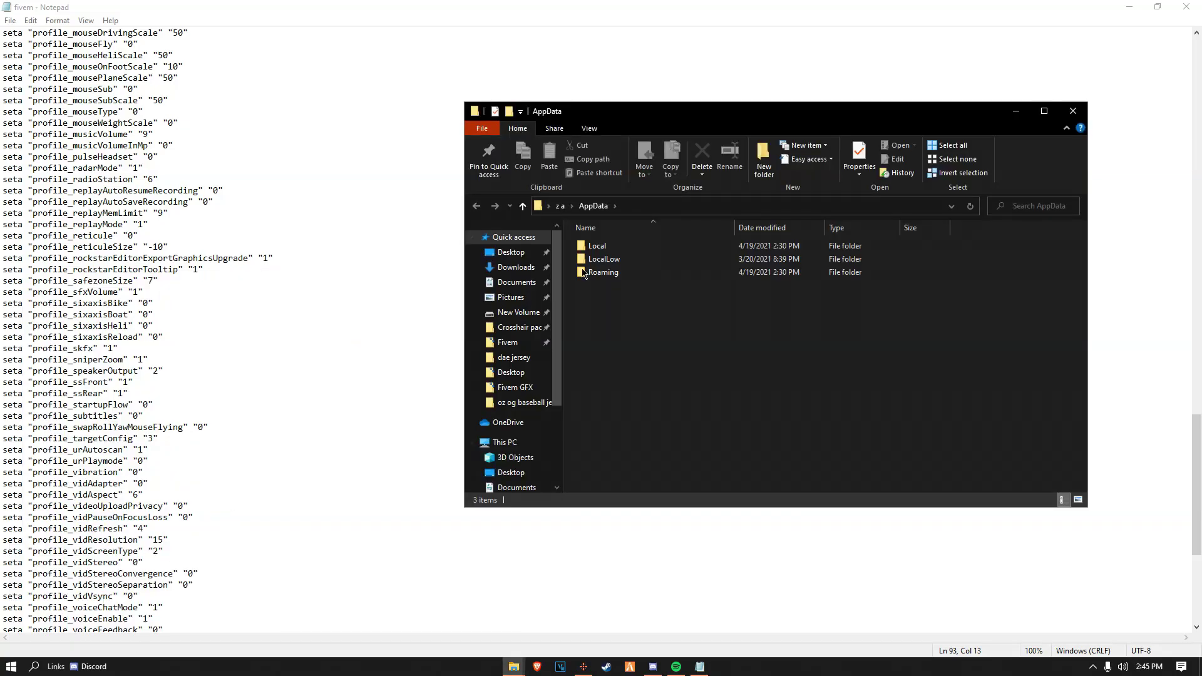
Go to Roaming > CitizenFX, closing the duplicate fivem window that opened
double_click(610, 277)
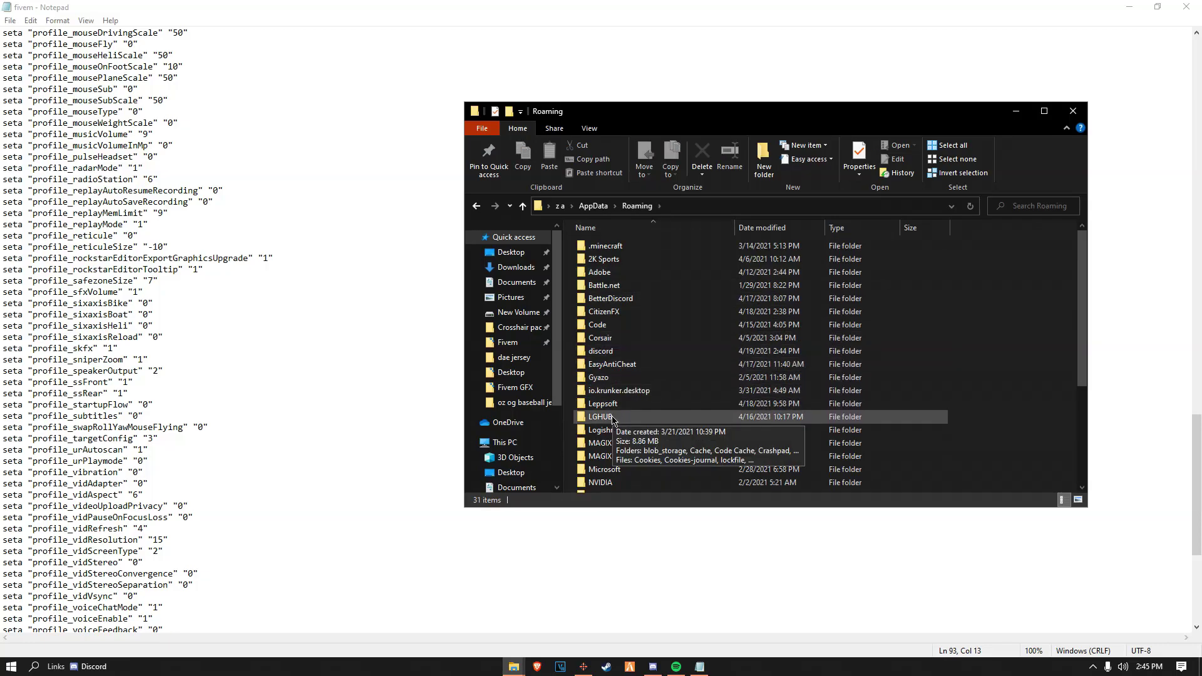
double_click(617, 314)
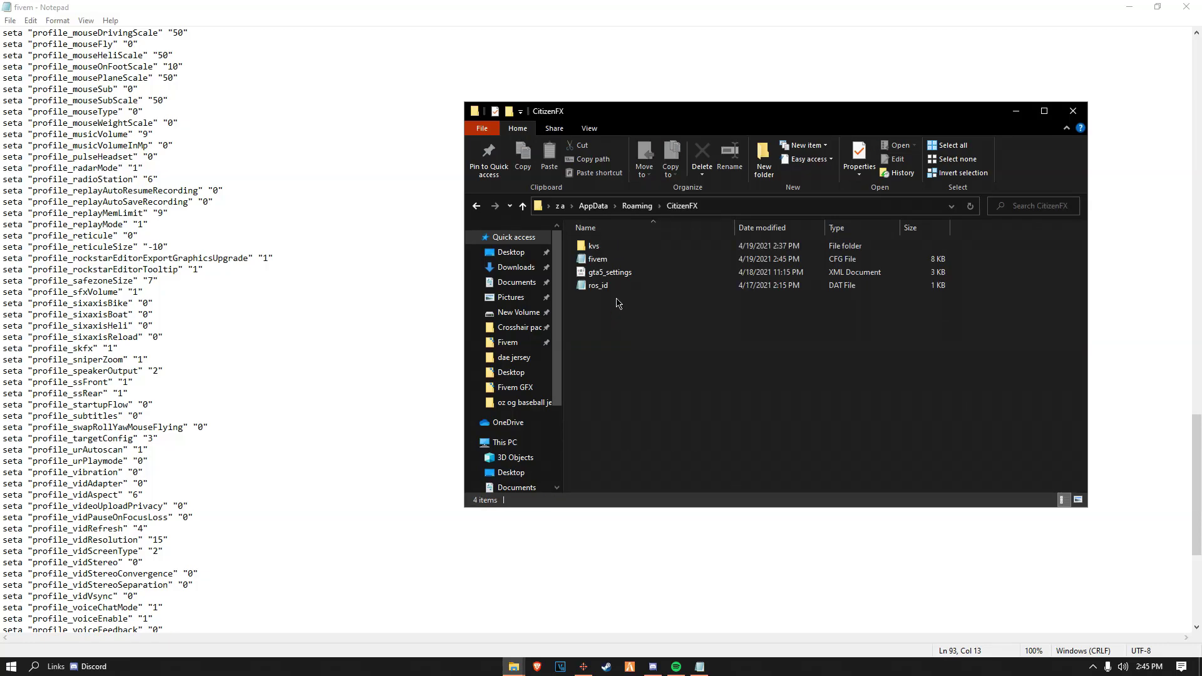
double_click(629, 258)
triple_click(631, 257)
click(443, 208)
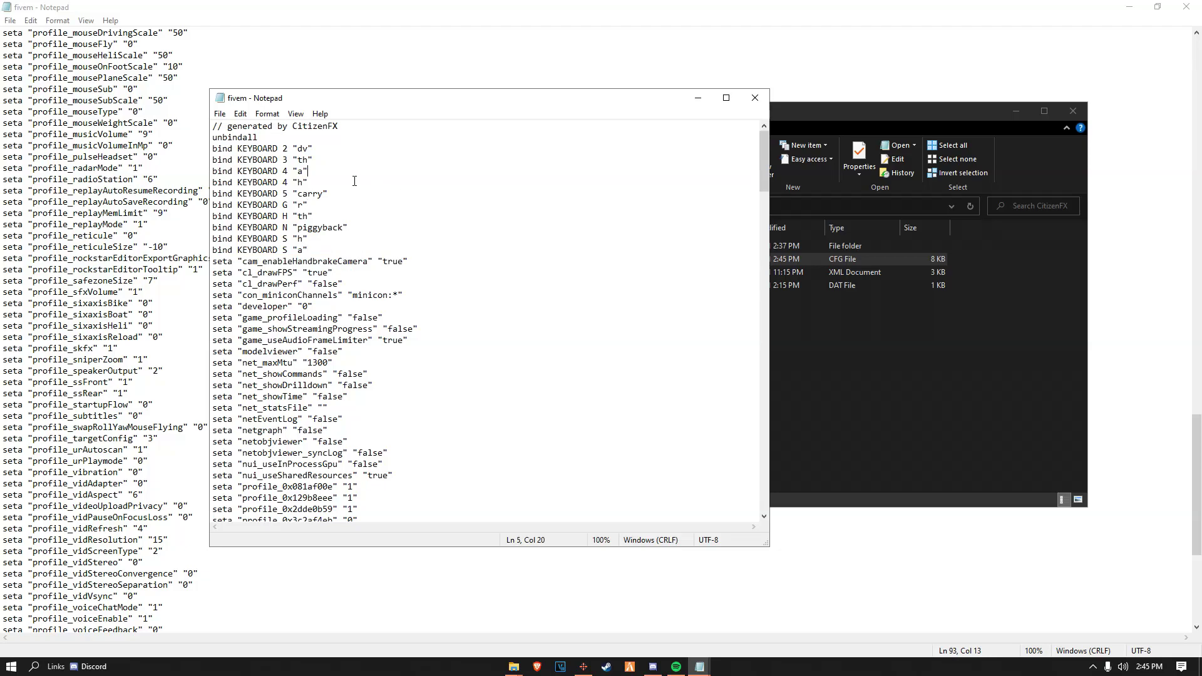
click(755, 98)
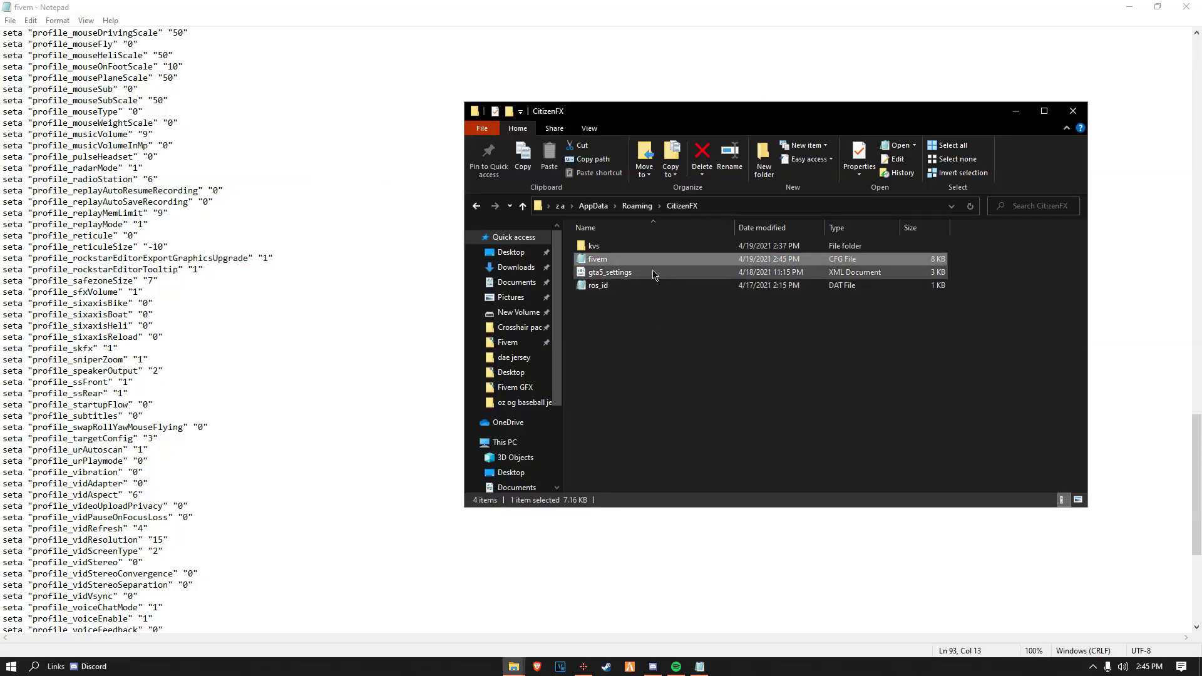
right_click(646, 273)
Open gta5_settings in Notepad and maximize the window
right_click(608, 273)
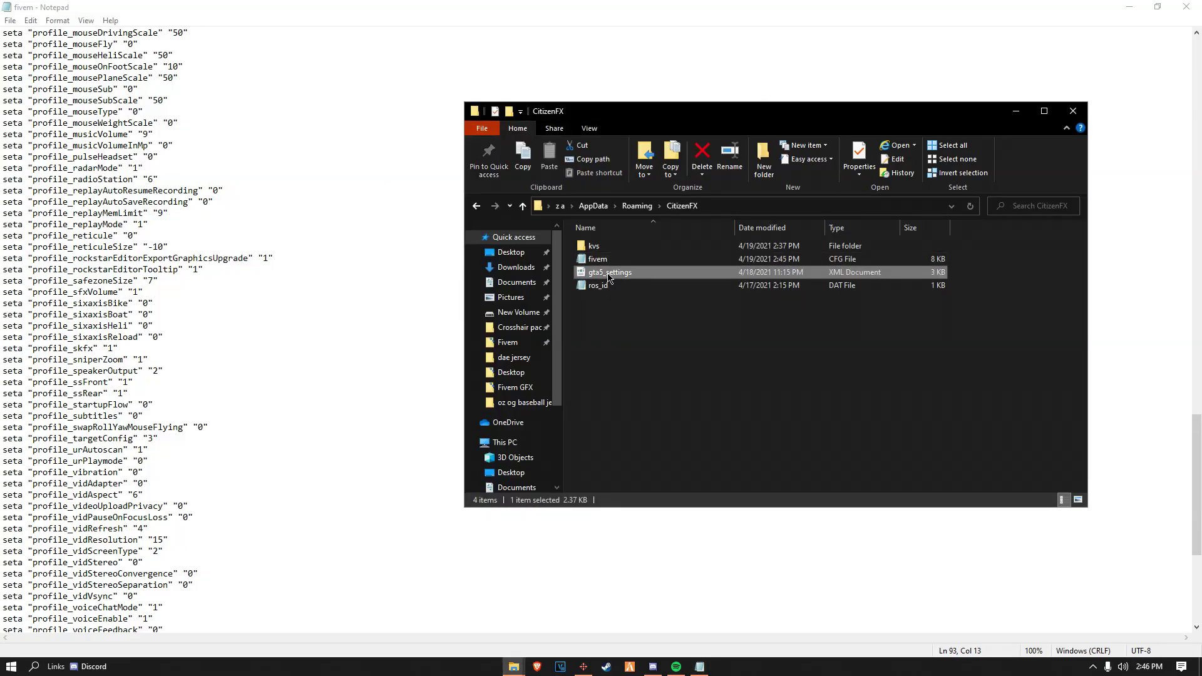
mouse_move(655, 341)
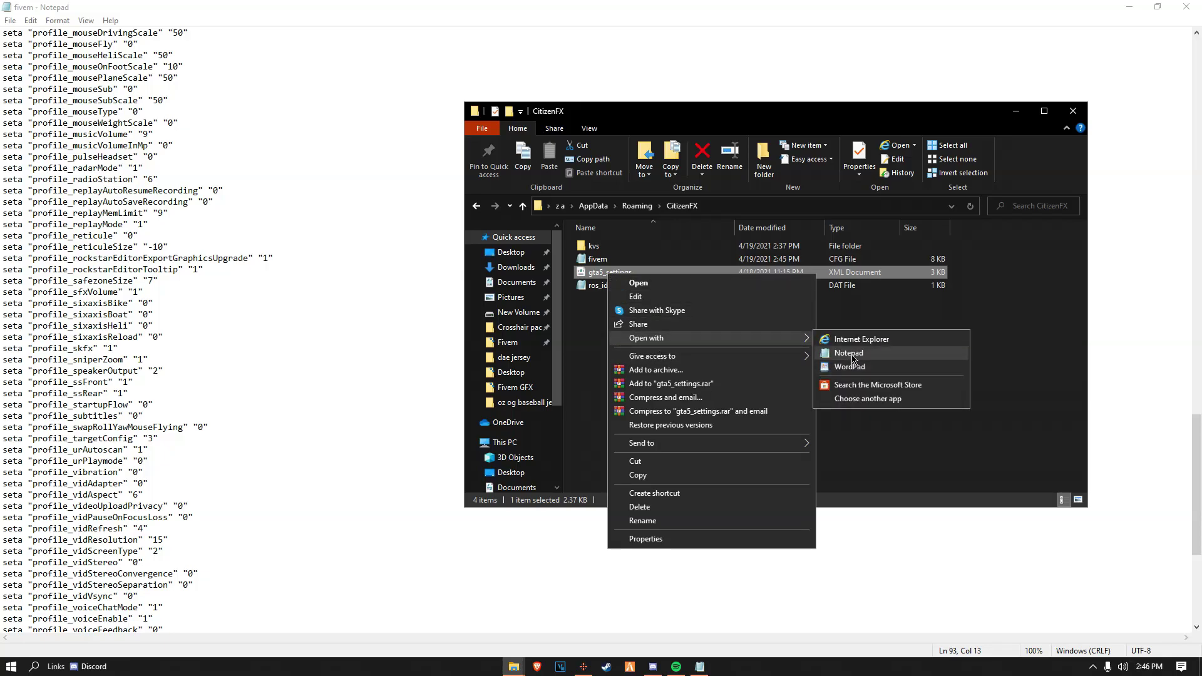
click(853, 359)
double_click(368, 98)
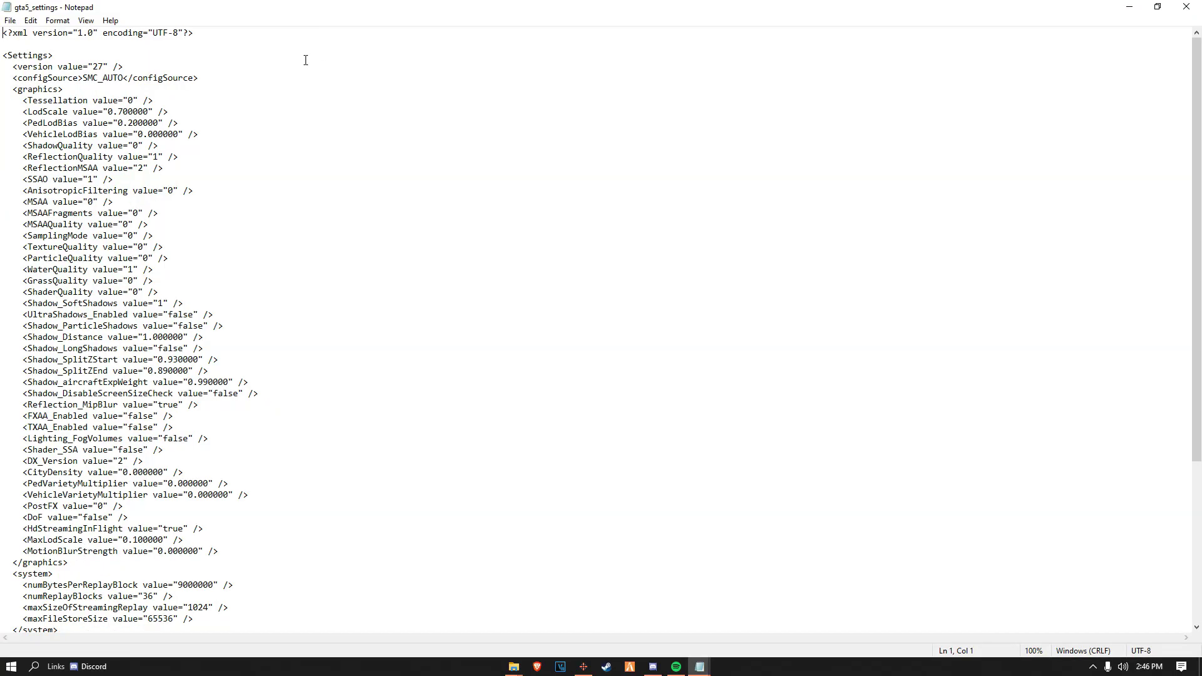
Find the UltraShadows_Enabled line among the shadow settings
drag(28, 109, 103, 123)
click(70, 139)
scroll(109, 256, down, 5)
scroll(123, 341, up, 5)
drag(29, 318, 151, 329)
click(72, 315)
Save gta5_settings with File > Save and close its Notepad window
click(10, 20)
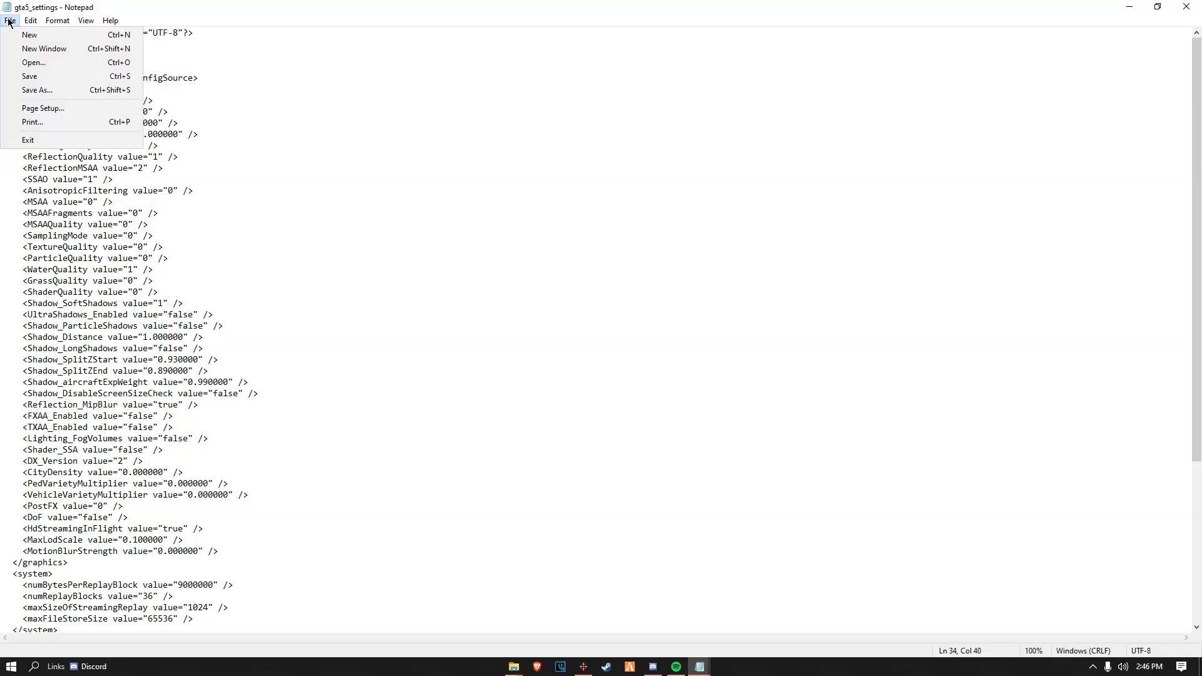
click(38, 88)
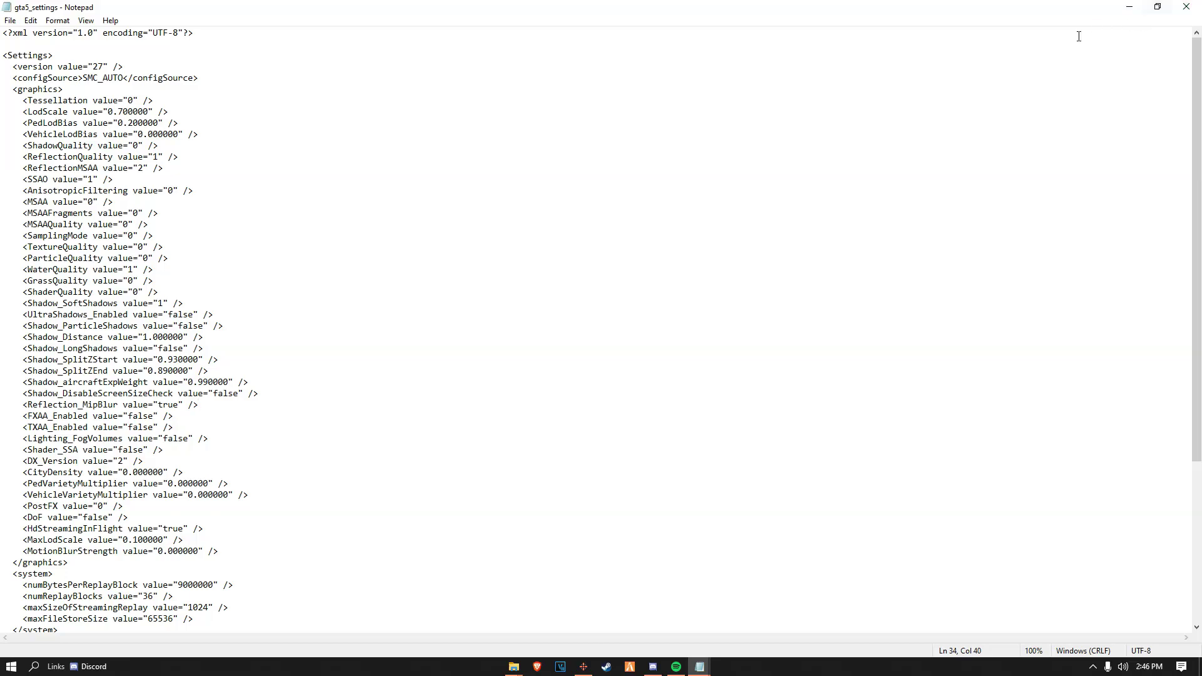
click(1188, 7)
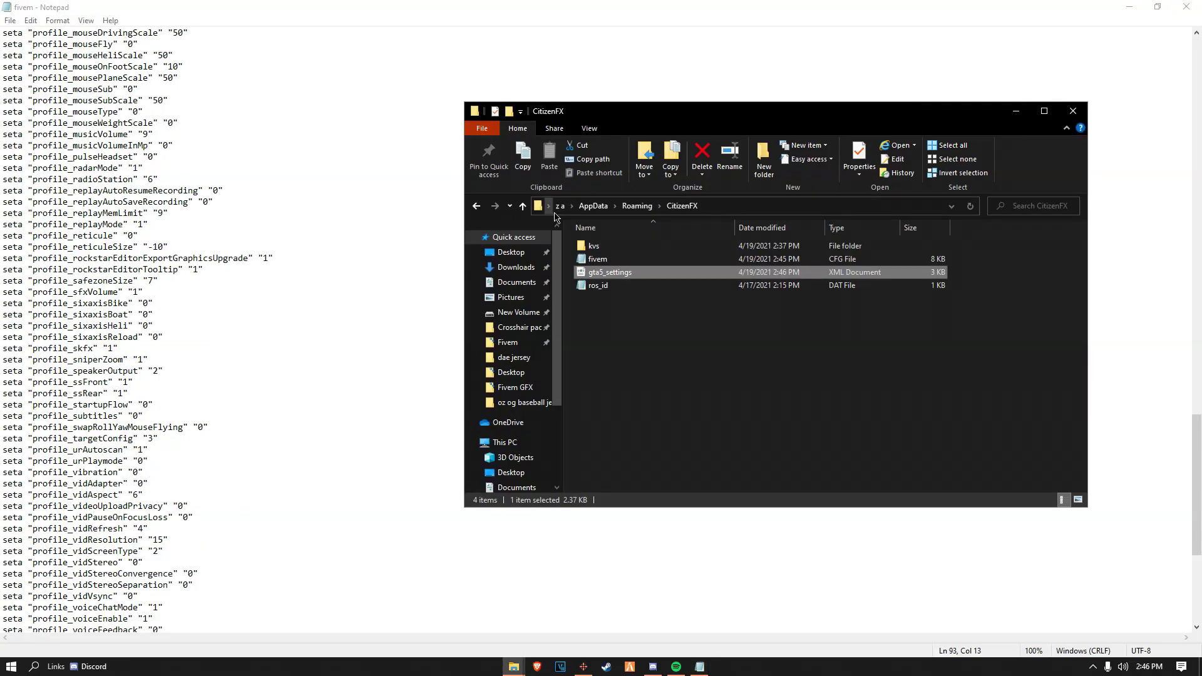
click(614, 338)
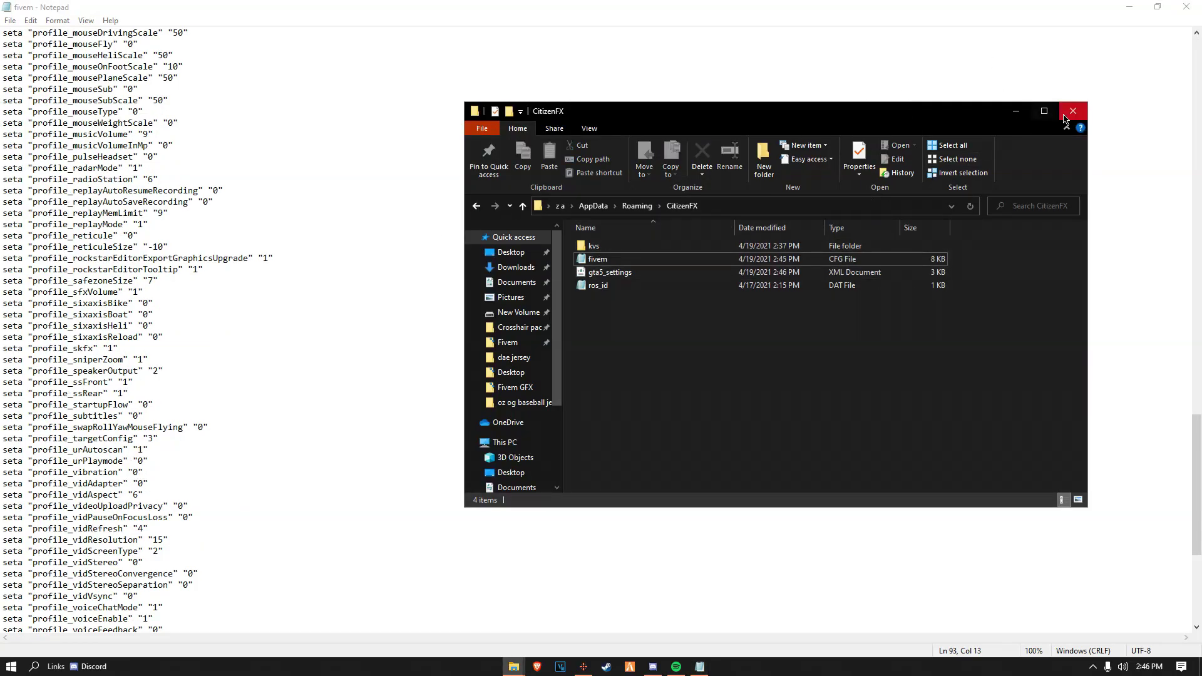
Close the fivem Notepad window, then restore and reposition the CitizenFX Explorer window
click(1045, 111)
drag(875, 5, 676, 89)
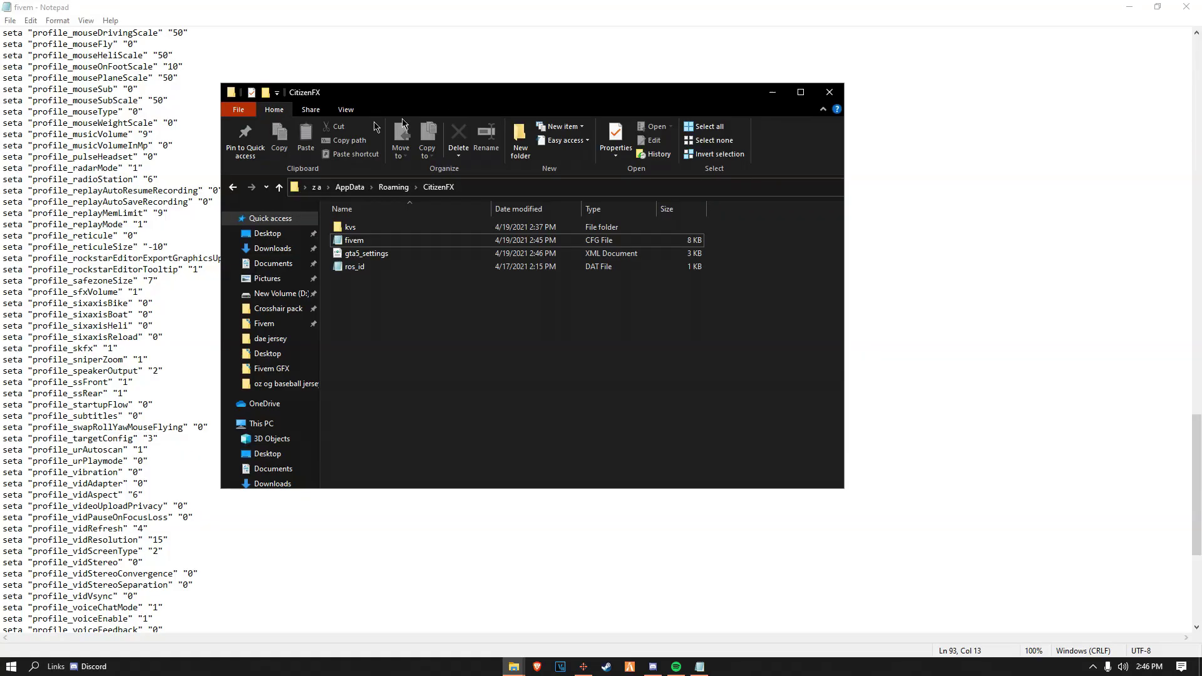
click(831, 92)
click(1189, 7)
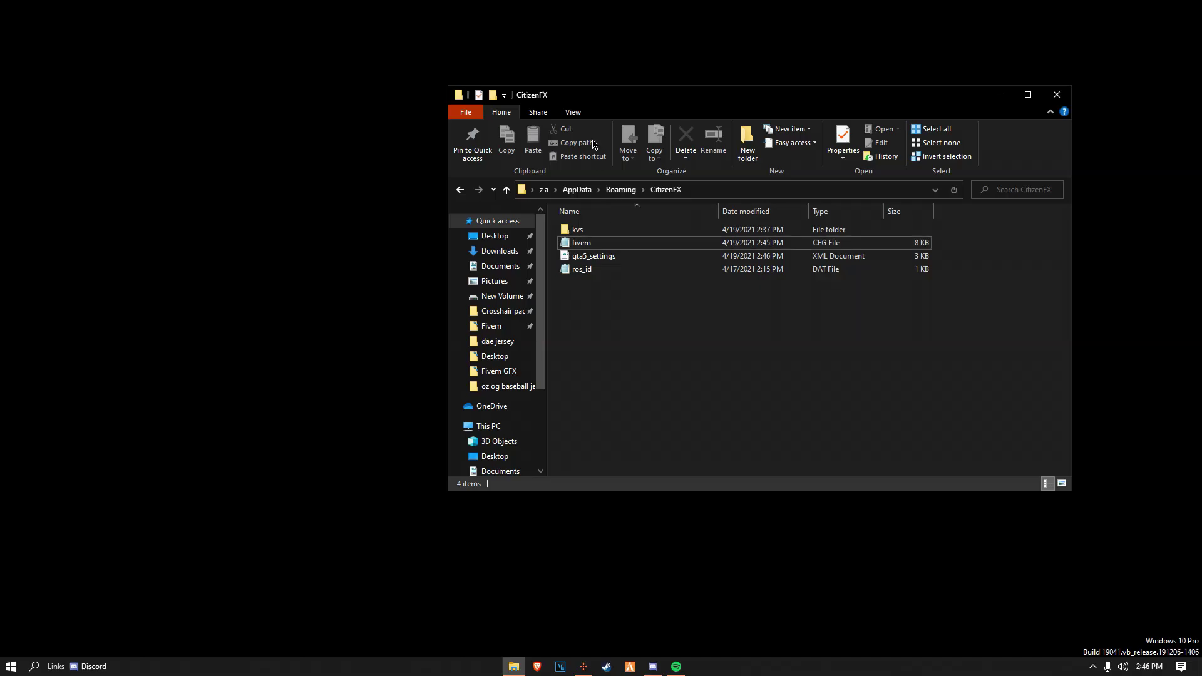
drag(601, 100, 628, 155)
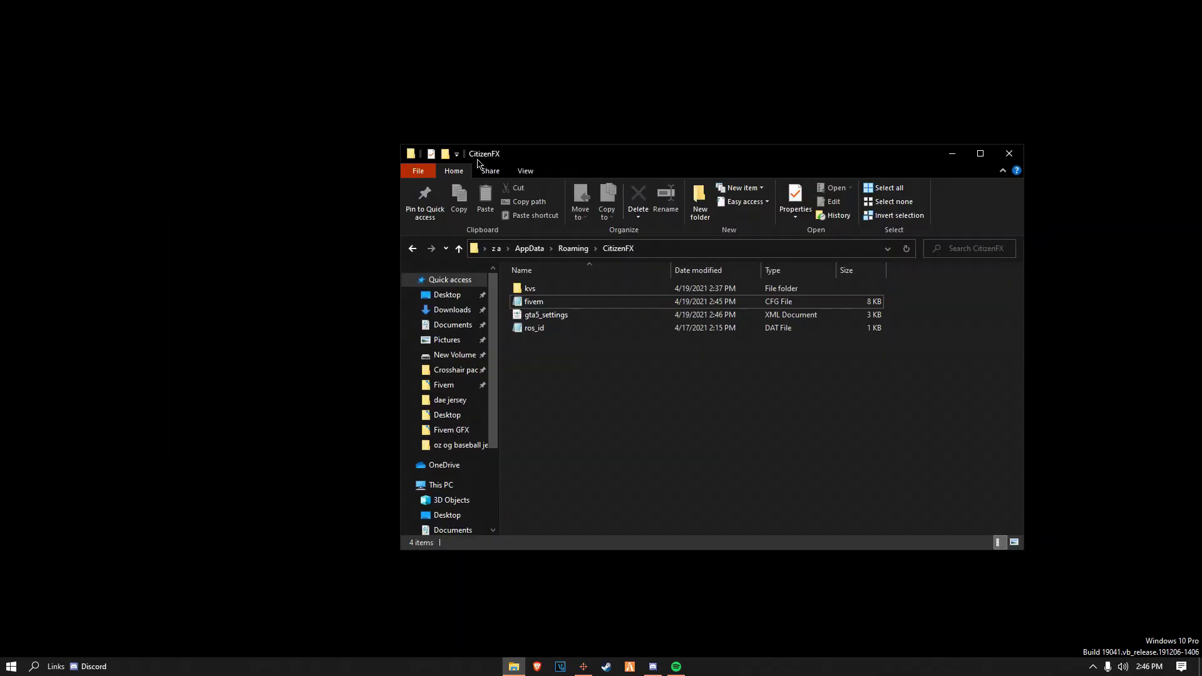